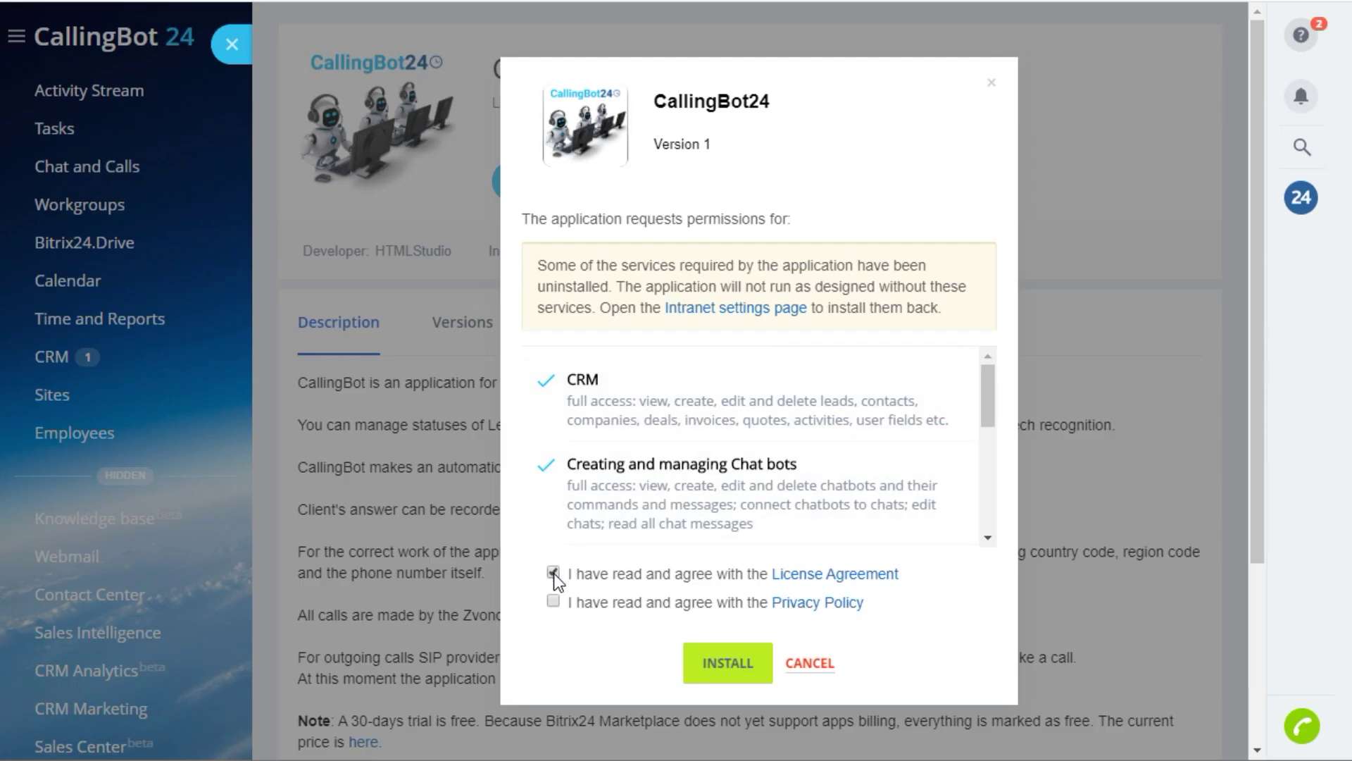
# Accept the License Agreement and Privacy Policy, install CallingBot24, and continue past its welcome notes
pyautogui.click(554, 601)
pyautogui.scroll(-5, 712, 479)
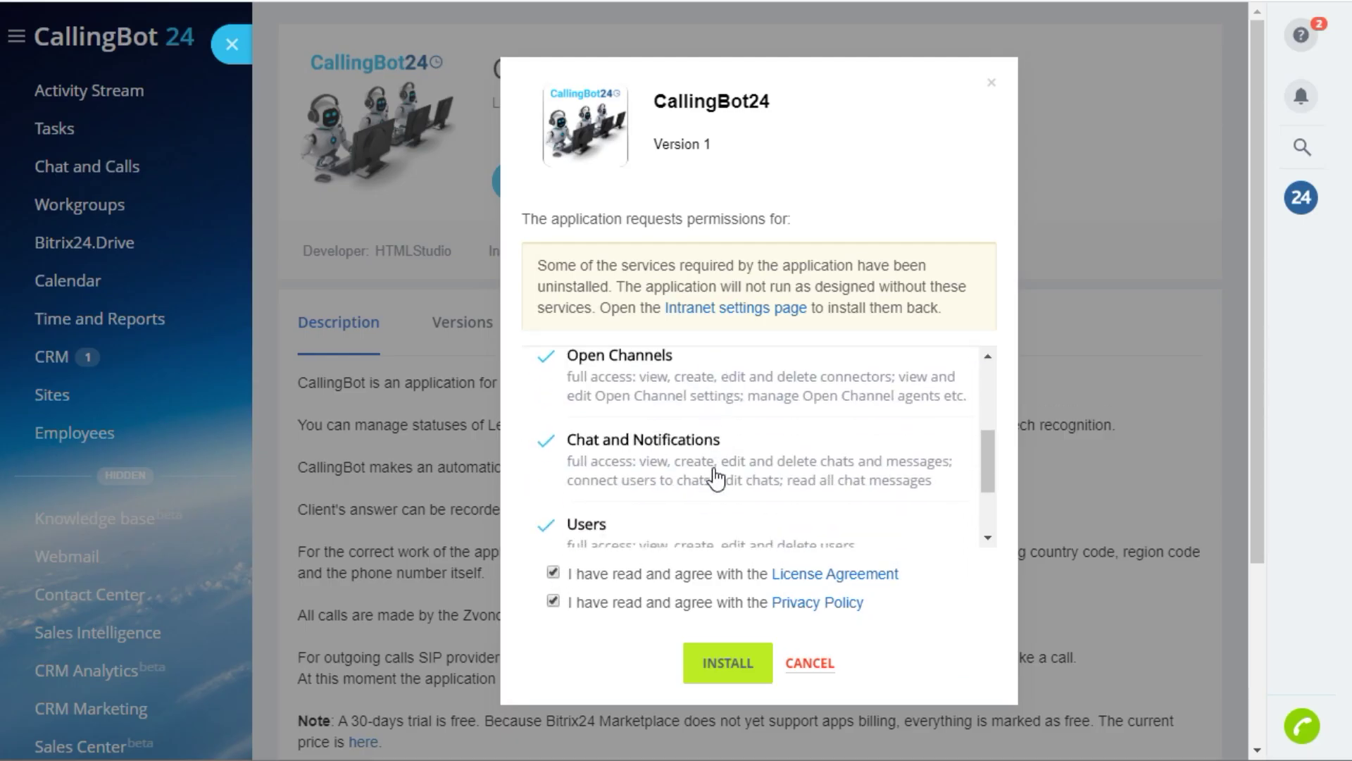
pyautogui.scroll(-3, 718, 539)
pyautogui.click(729, 416)
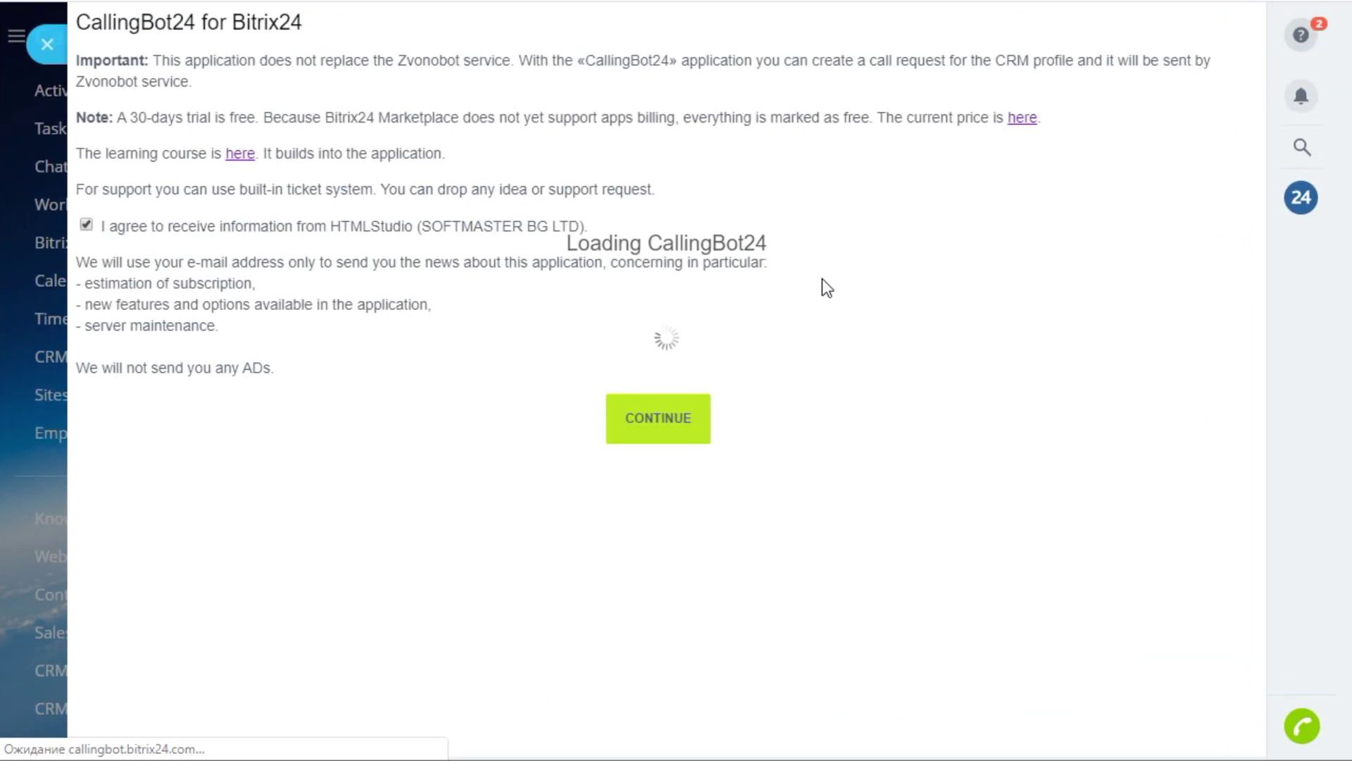
pyautogui.click(653, 424)
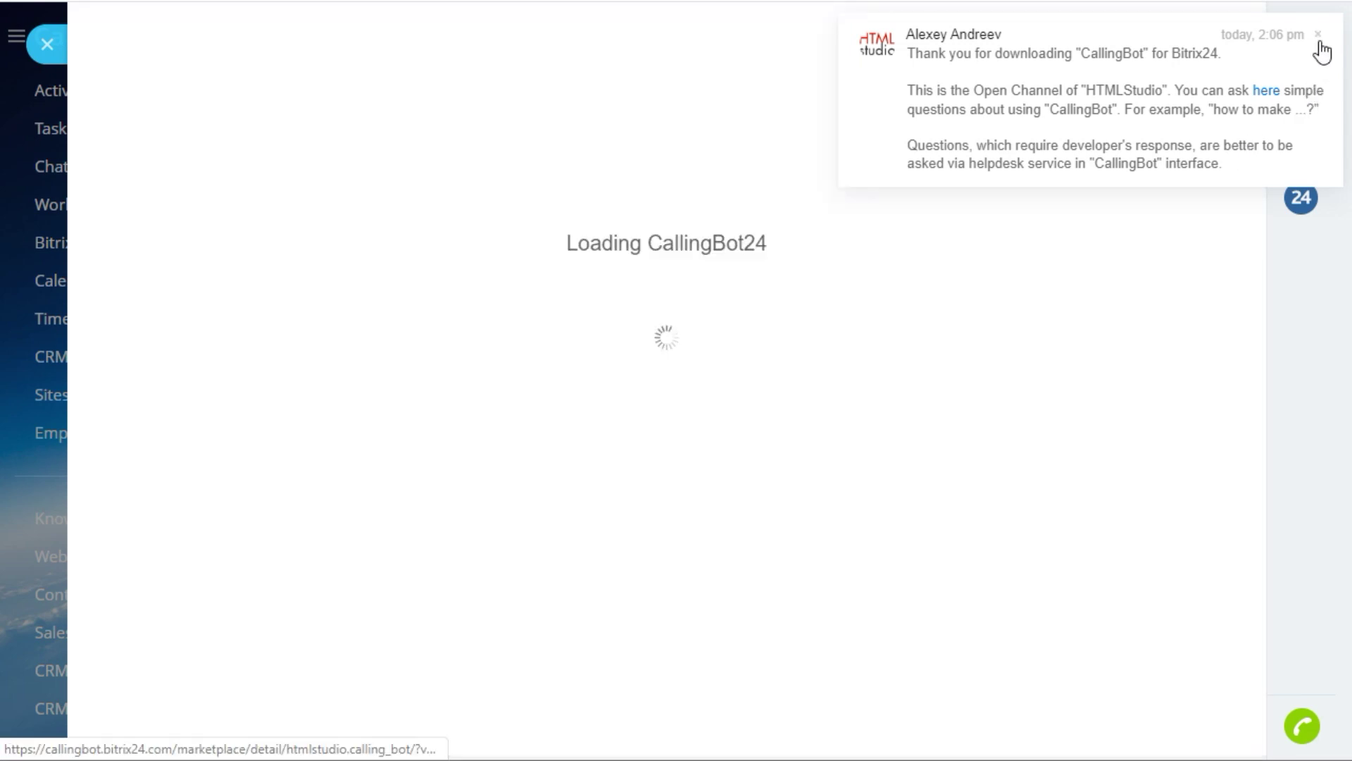
# Dismiss the developer's thank-you chat notification while CallingBot24 loads
pyautogui.click(1318, 35)
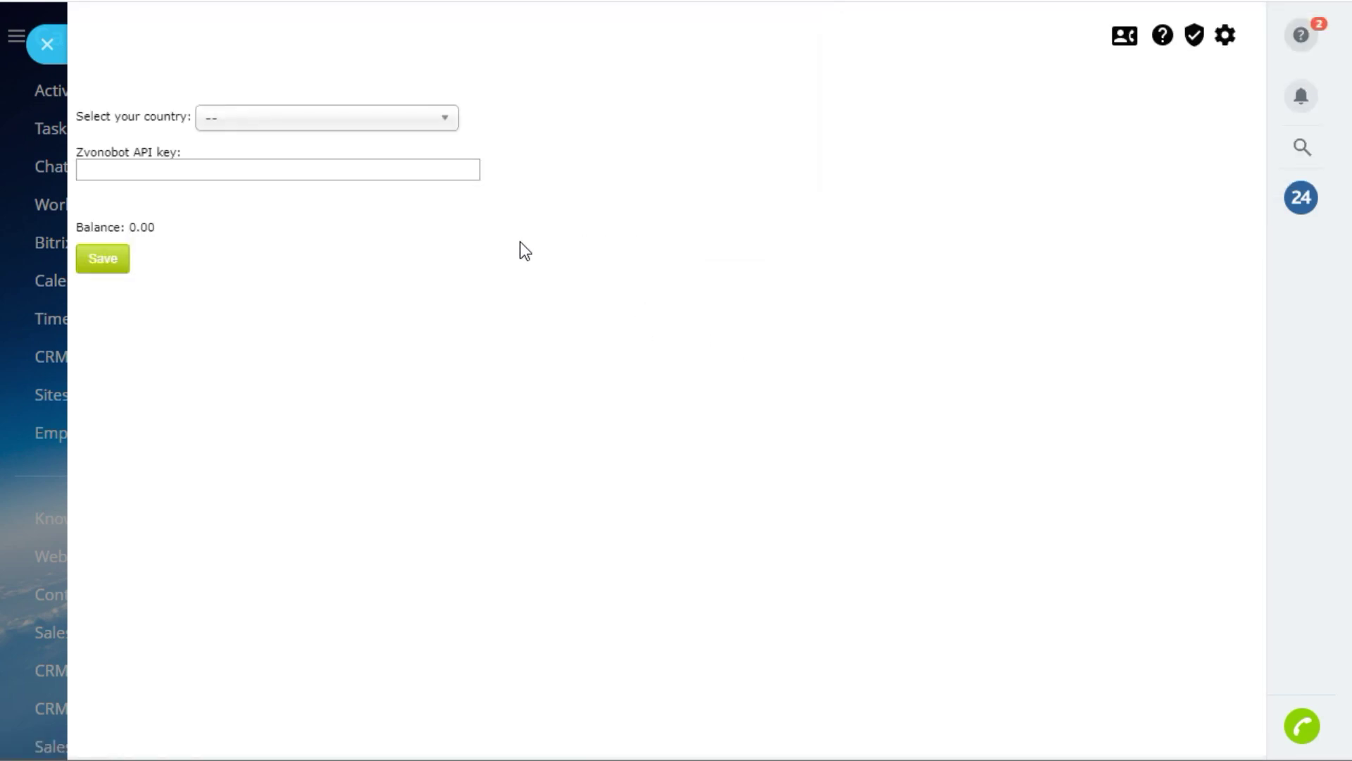
# Choose United Kingdom as the calling country and copy the API key from Zvonobot's Request emulator
pyautogui.click(396, 121)
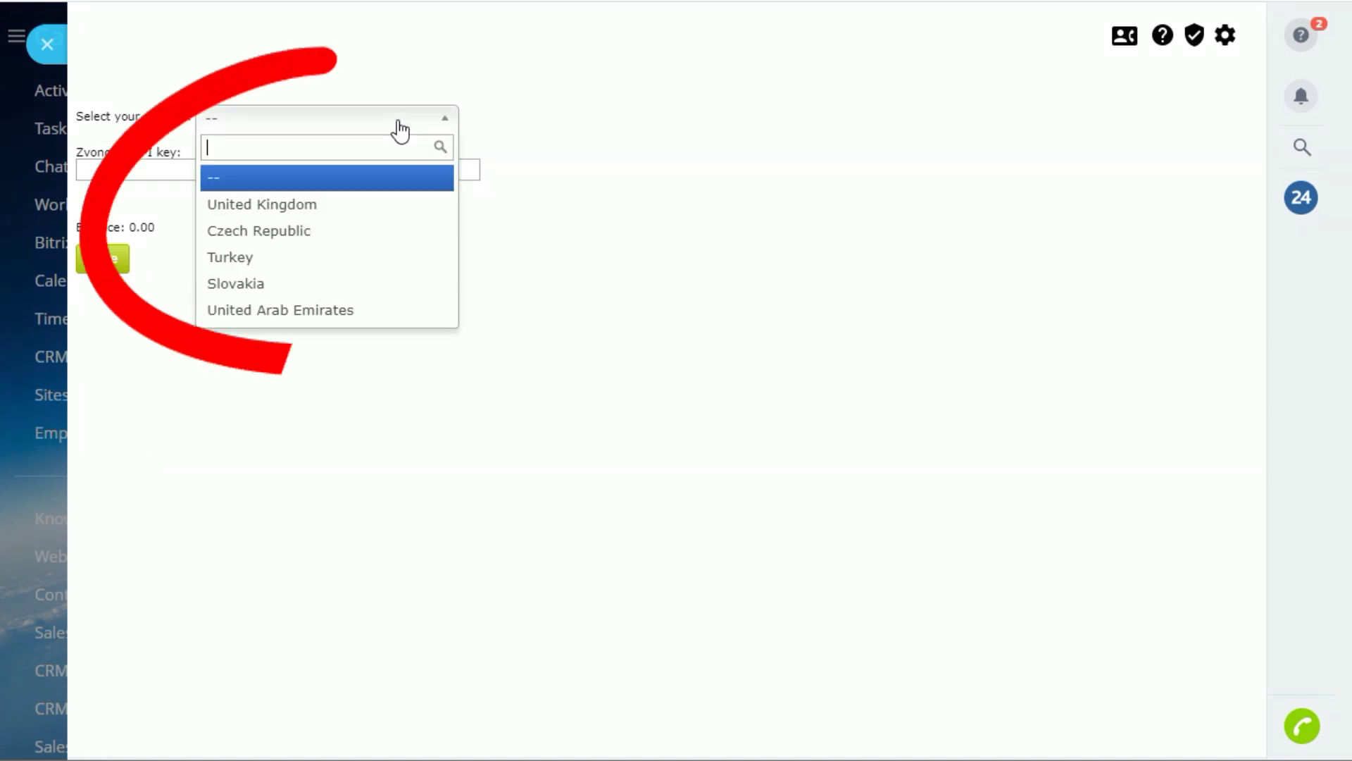
pyautogui.click(330, 217)
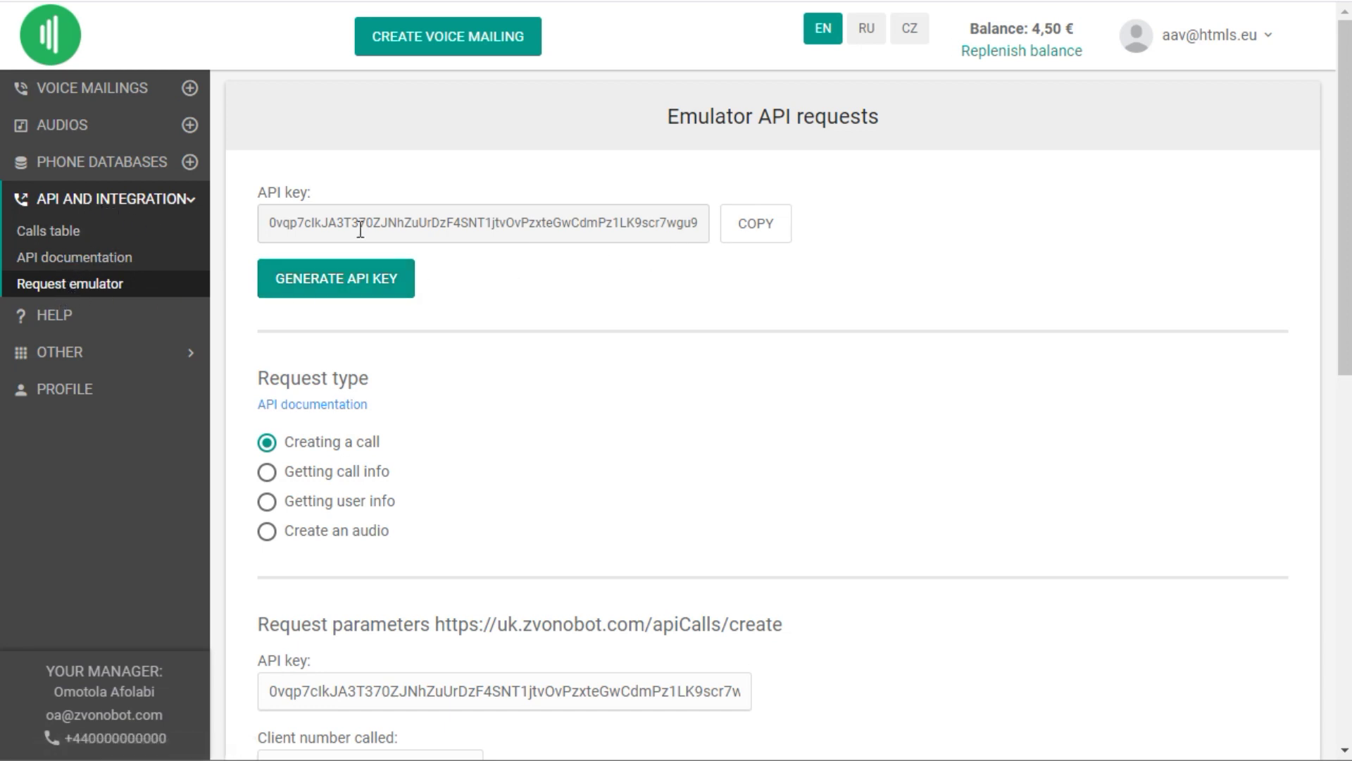
pyautogui.click(755, 226)
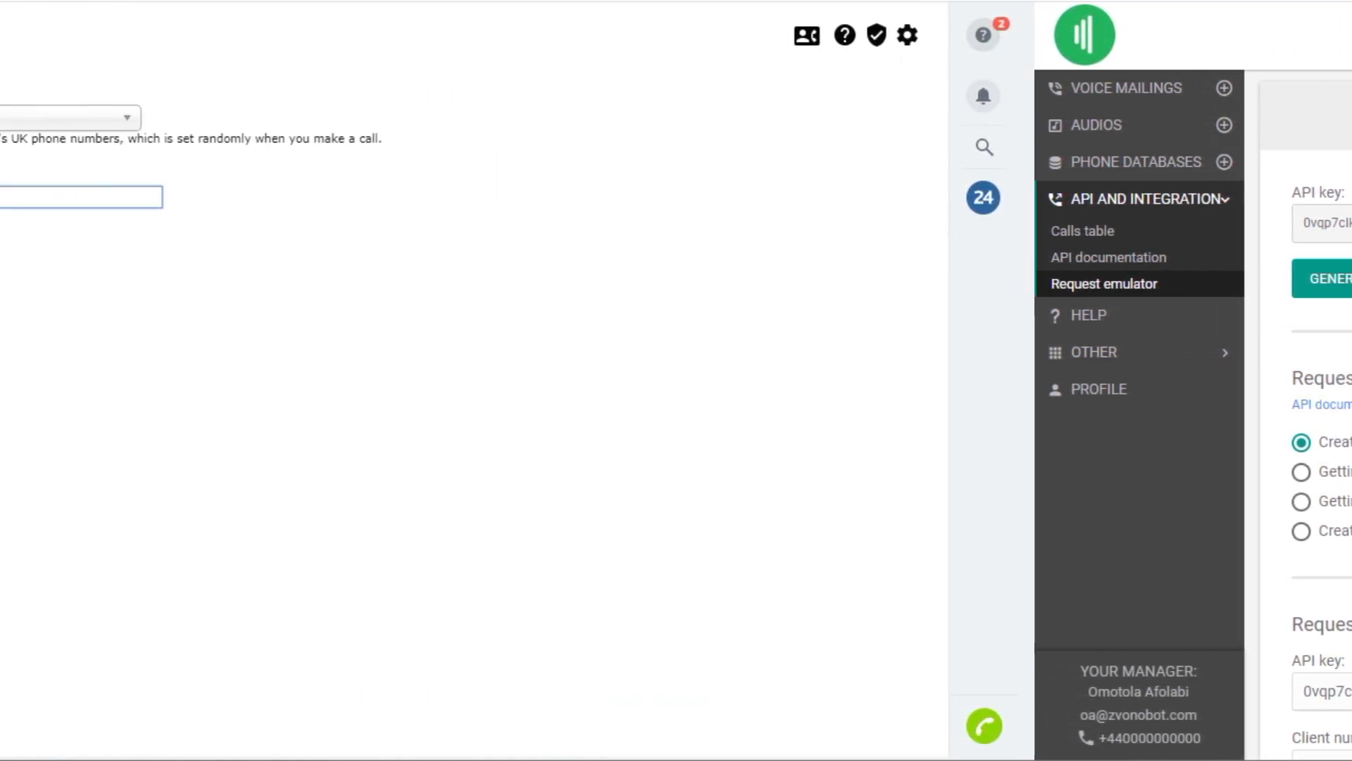
# Paste and save the Zvonobot API key so the balance shows 4.50, then open the Events list
pyautogui.click(234, 199)
pyautogui.hotkey('ctrl', 'v')
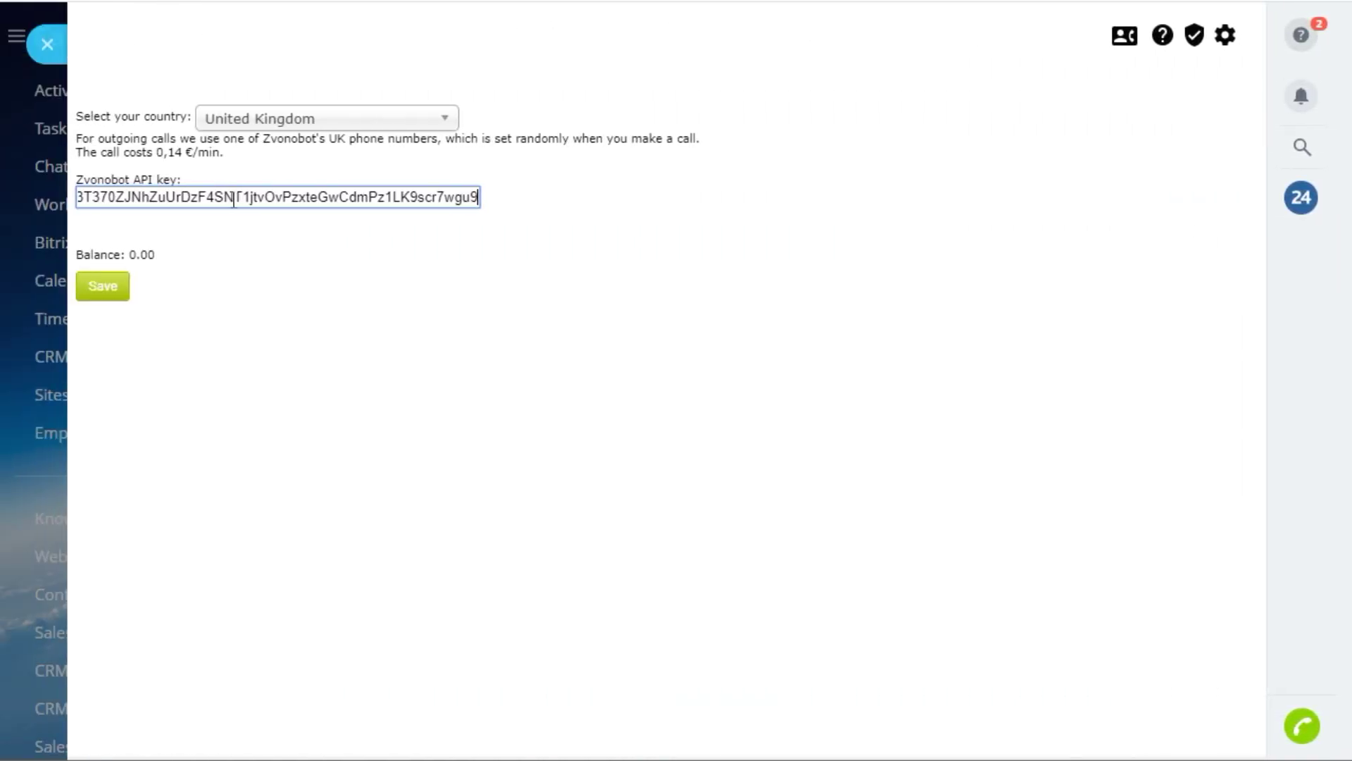
pyautogui.click(104, 290)
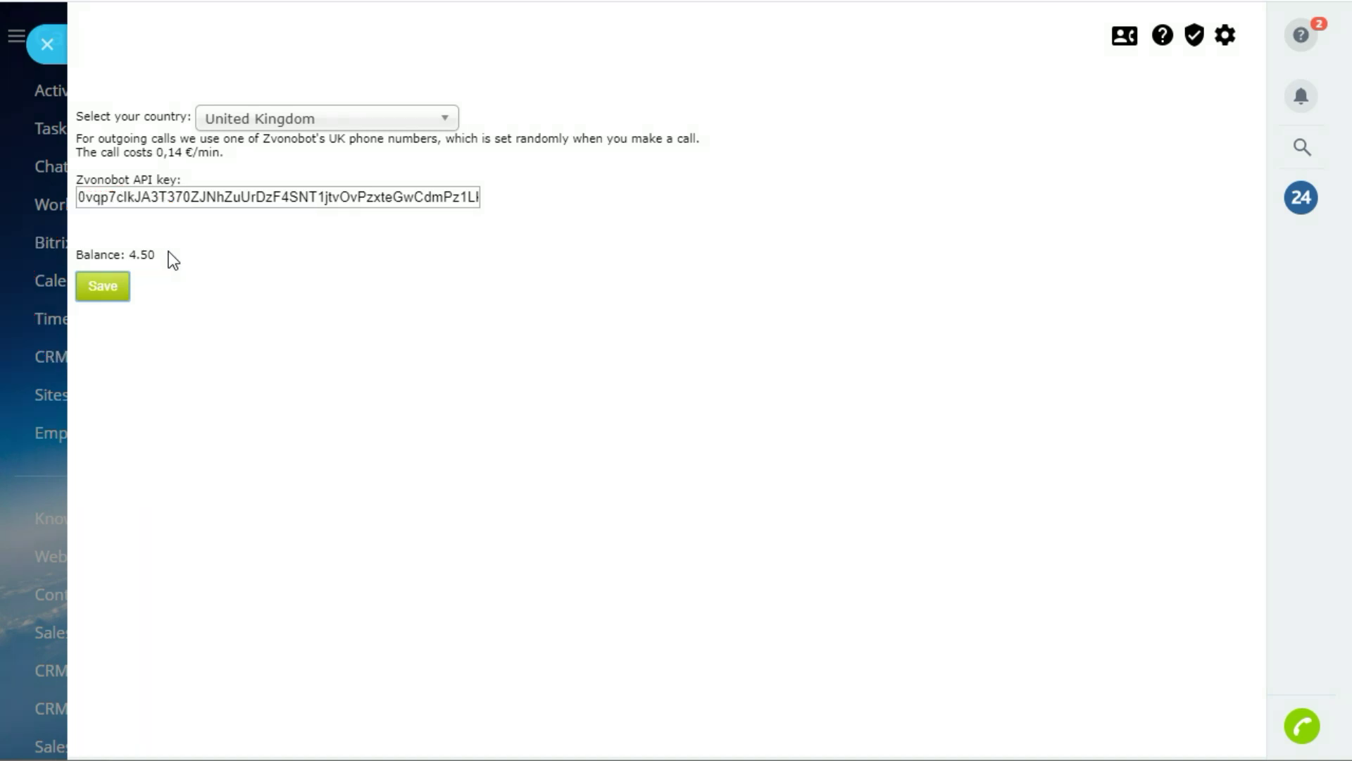
pyautogui.click(1126, 41)
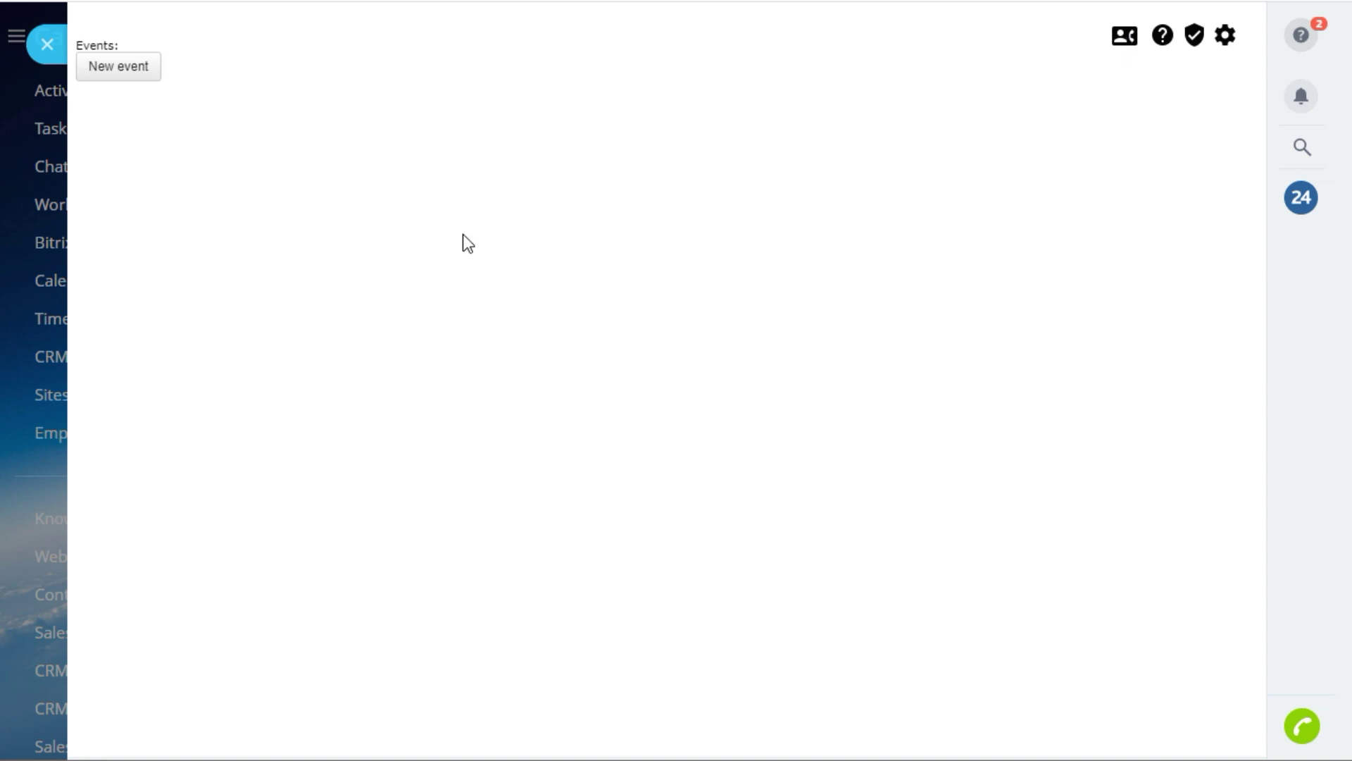
# Create a new event described 'Lead' for Lead documents, starting at the Calling Bot status
pyautogui.click(131, 71)
pyautogui.click(408, 167)
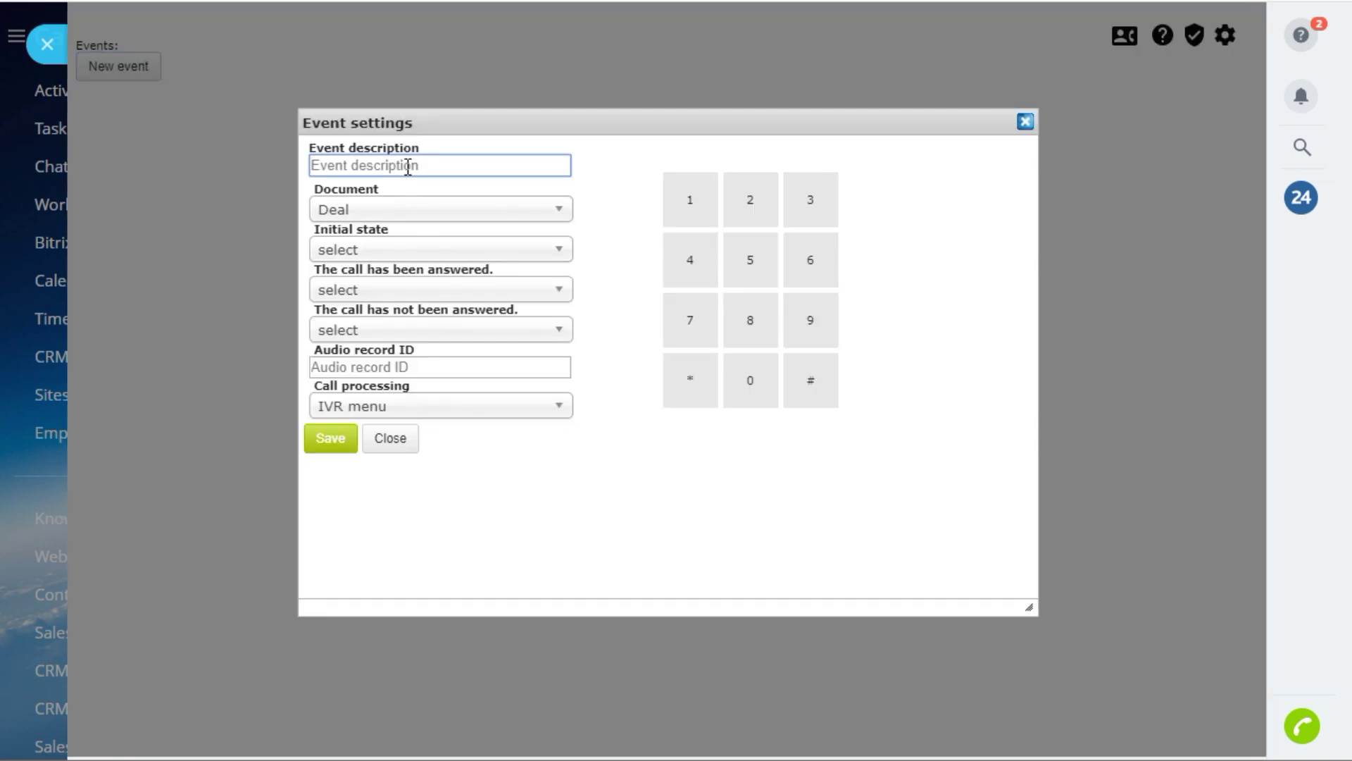
pyautogui.write('Lead')
pyautogui.click(473, 210)
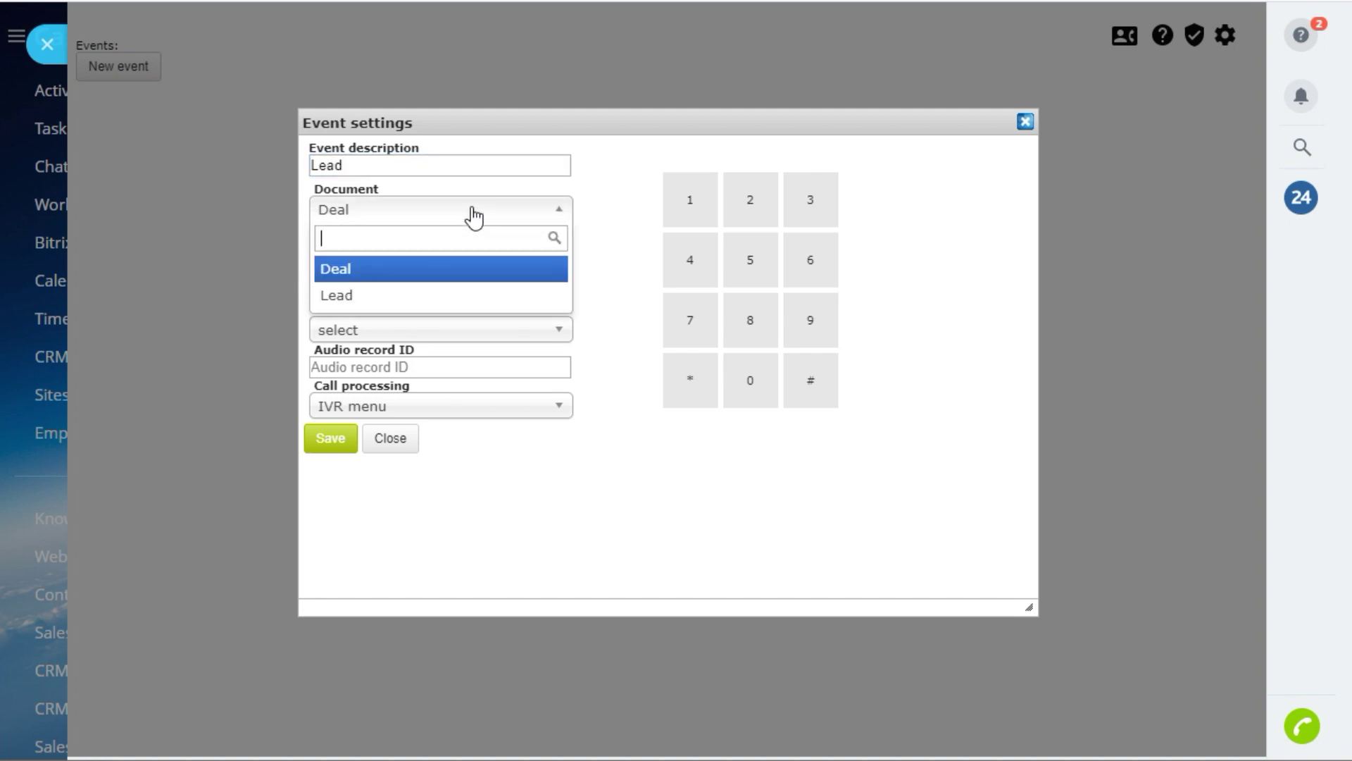
pyautogui.click(442, 289)
pyautogui.click(450, 253)
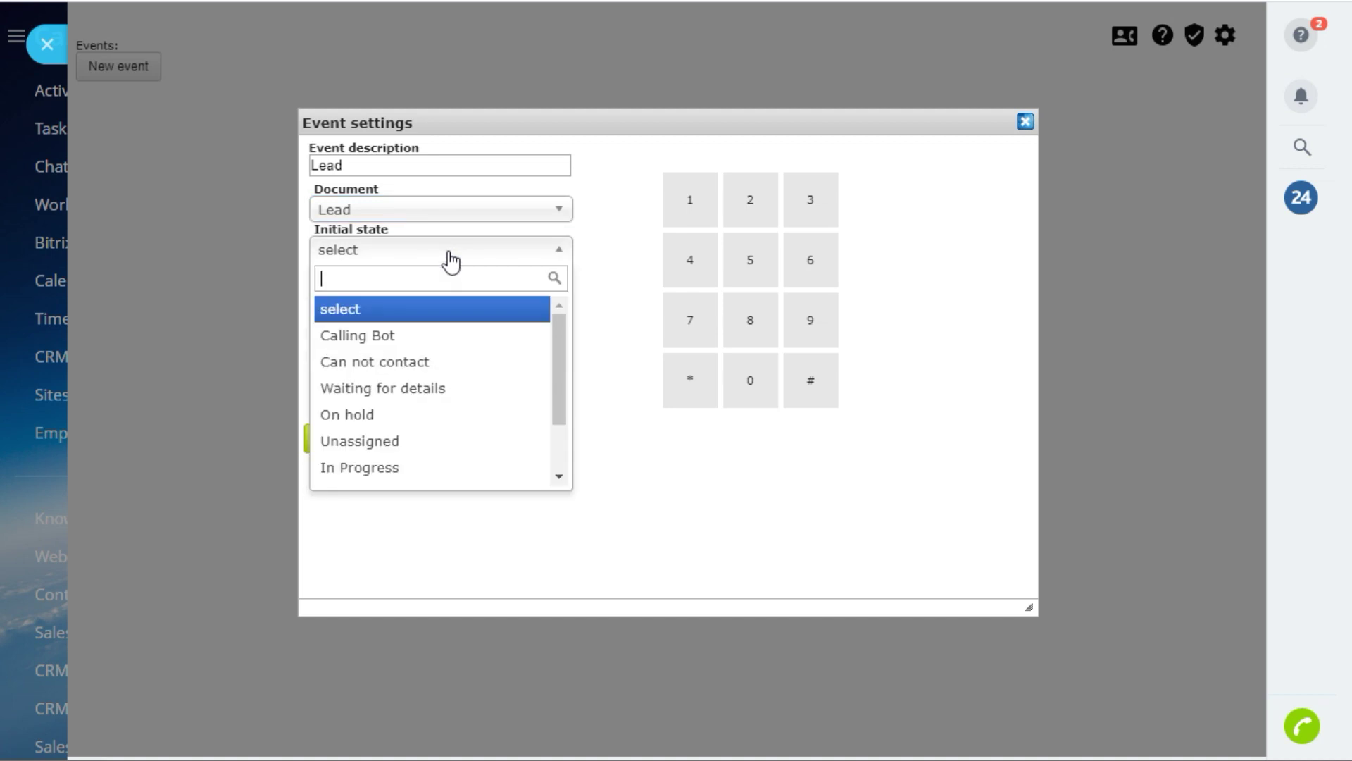
pyautogui.click(421, 340)
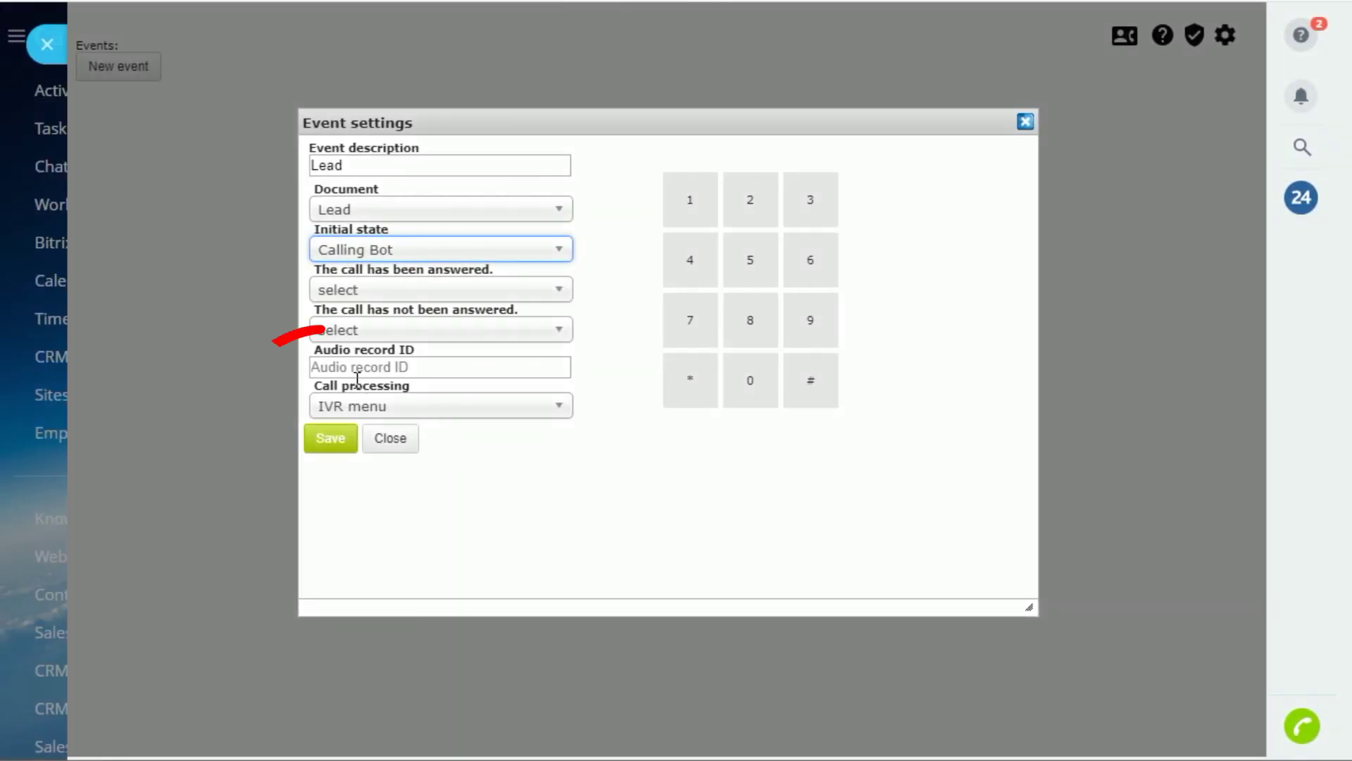
# Use audio record 414, moving answered leads to In Progress and unanswered ones to Can not contact
pyautogui.click(357, 369)
pyautogui.write('414')
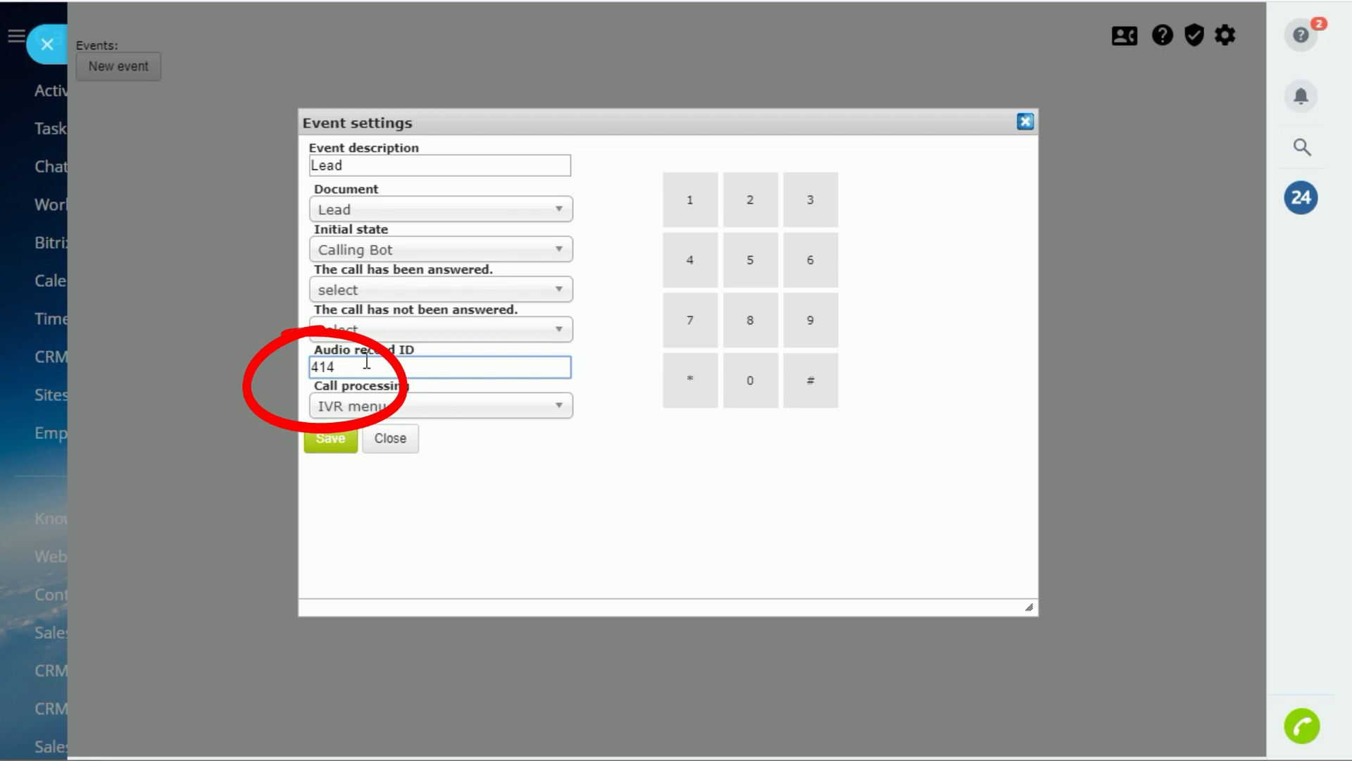
pyautogui.click(400, 293)
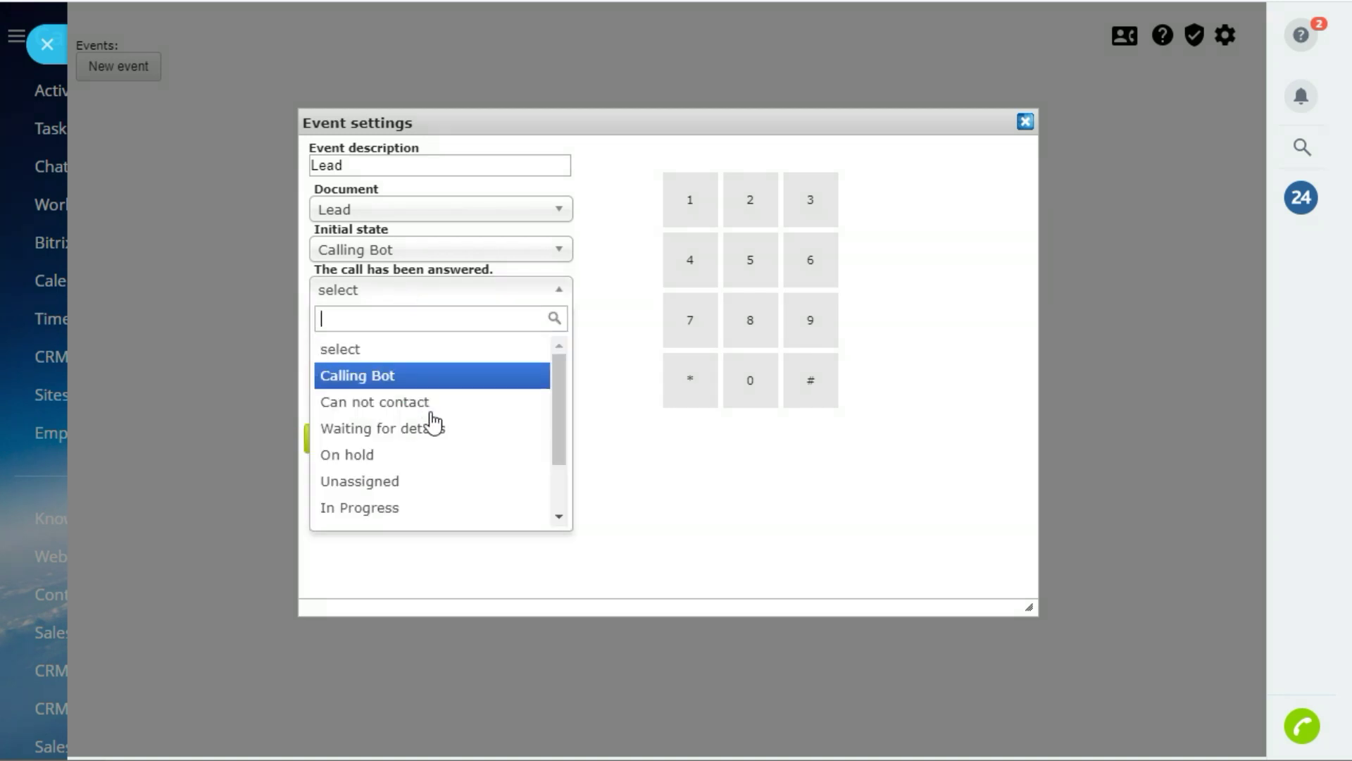
pyautogui.scroll(-1, 442, 441)
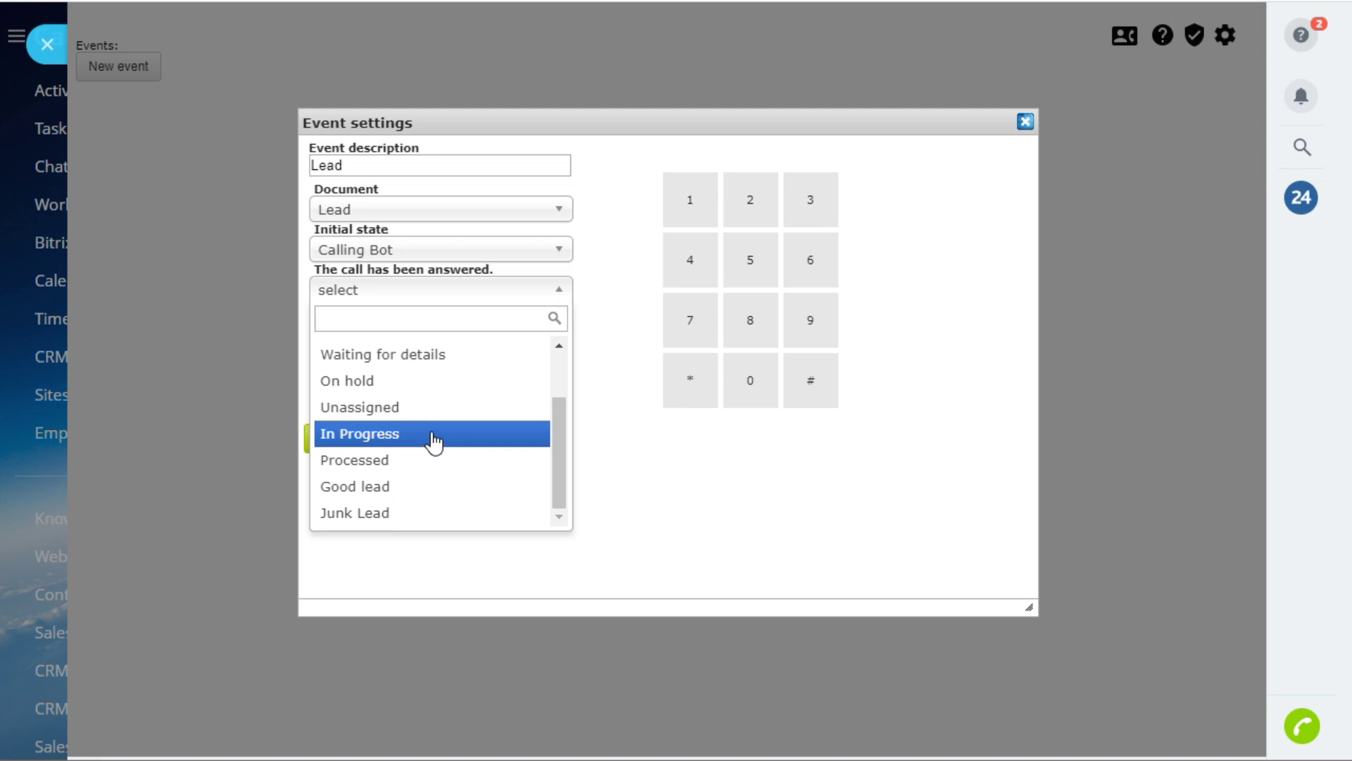
pyautogui.click(434, 443)
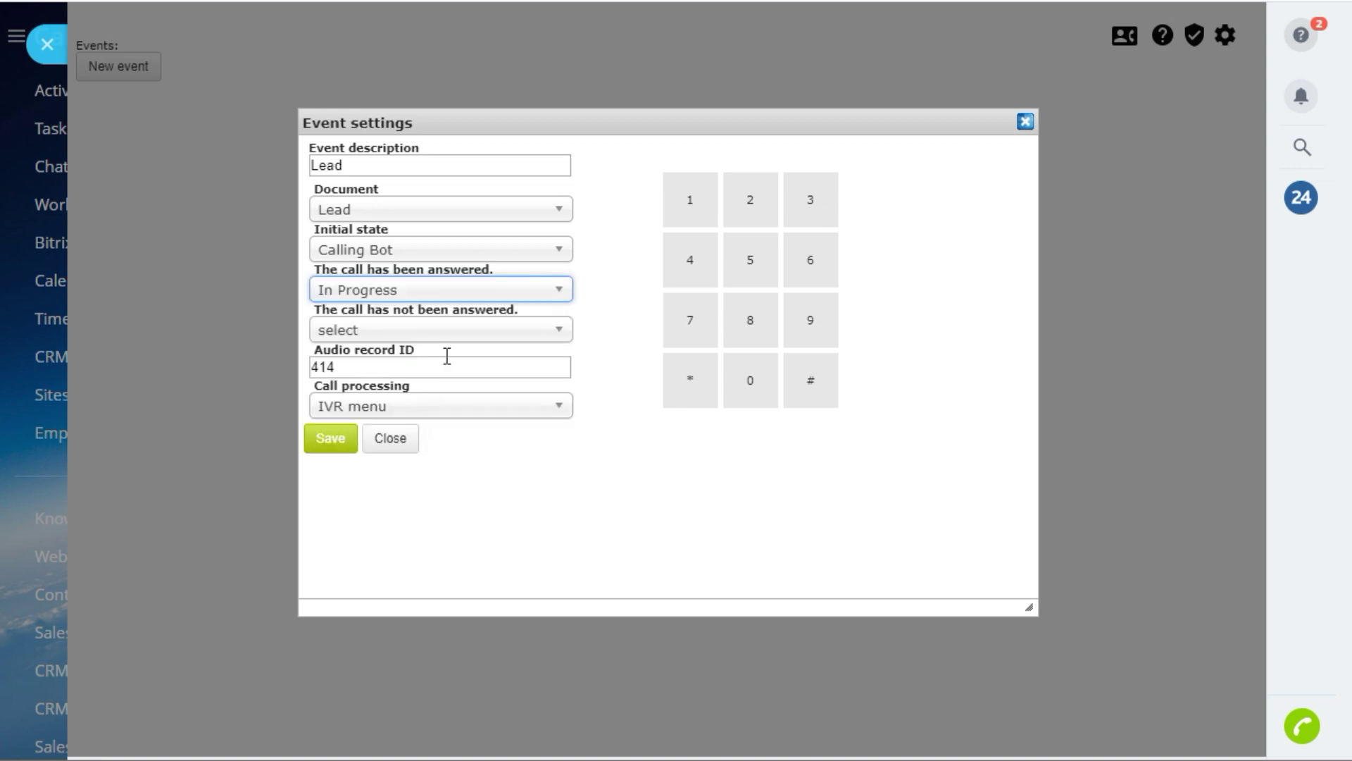
pyautogui.click(436, 341)
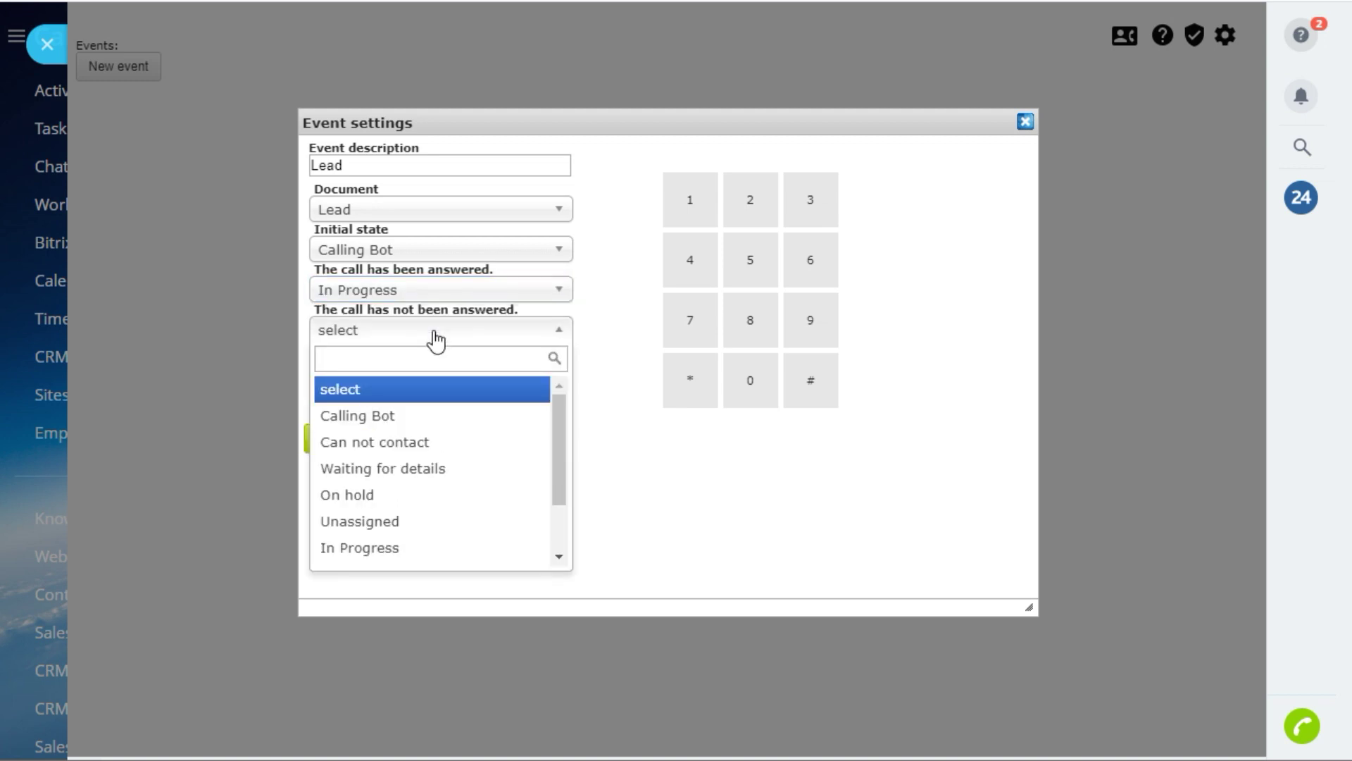
pyautogui.scroll(-2, 432, 489)
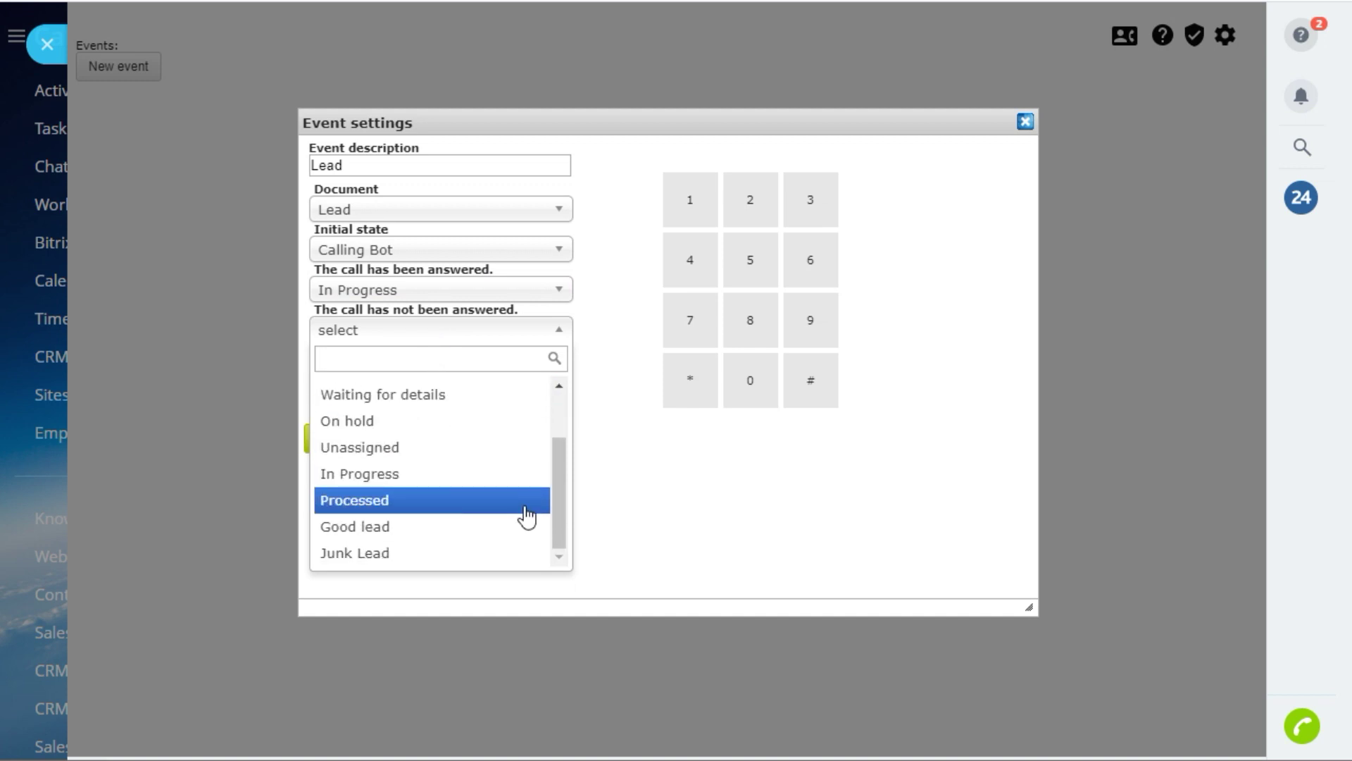
pyautogui.scroll(2, 543, 493)
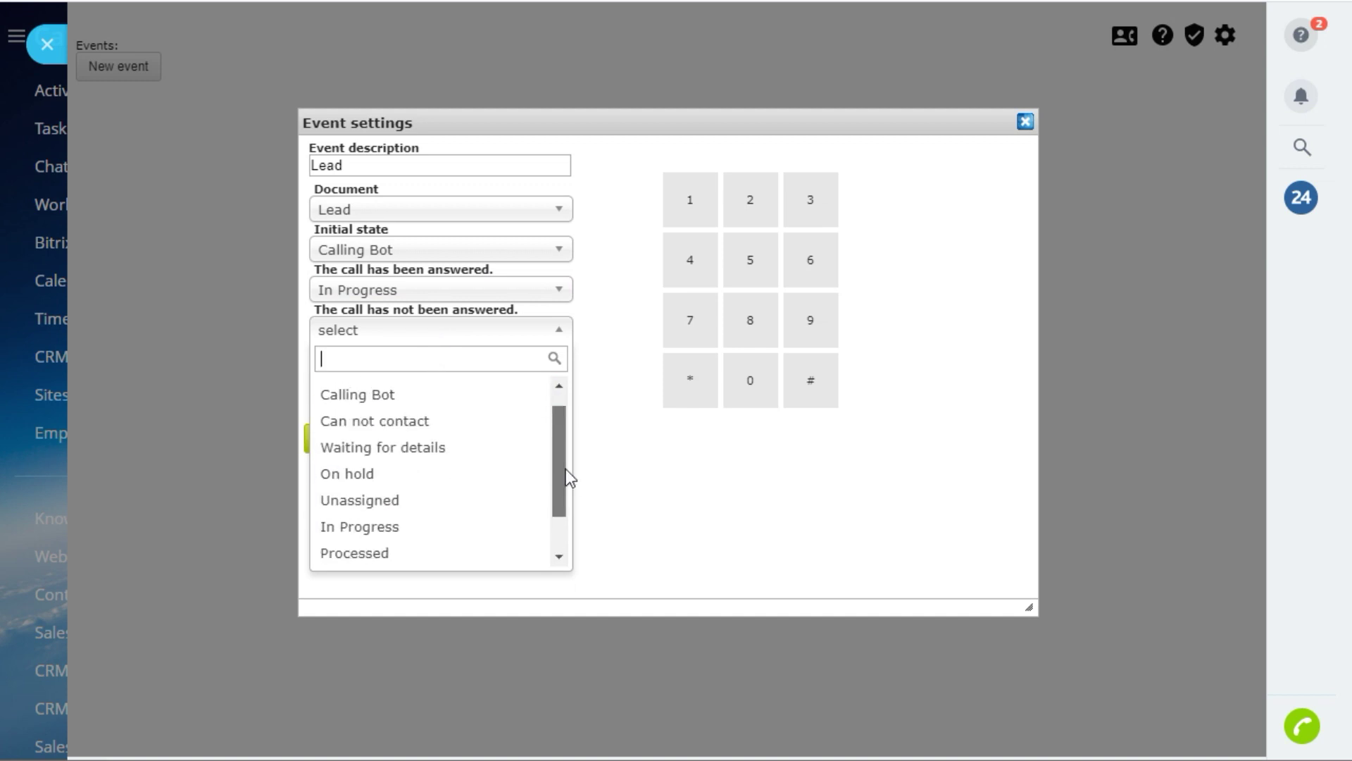
pyautogui.click(430, 424)
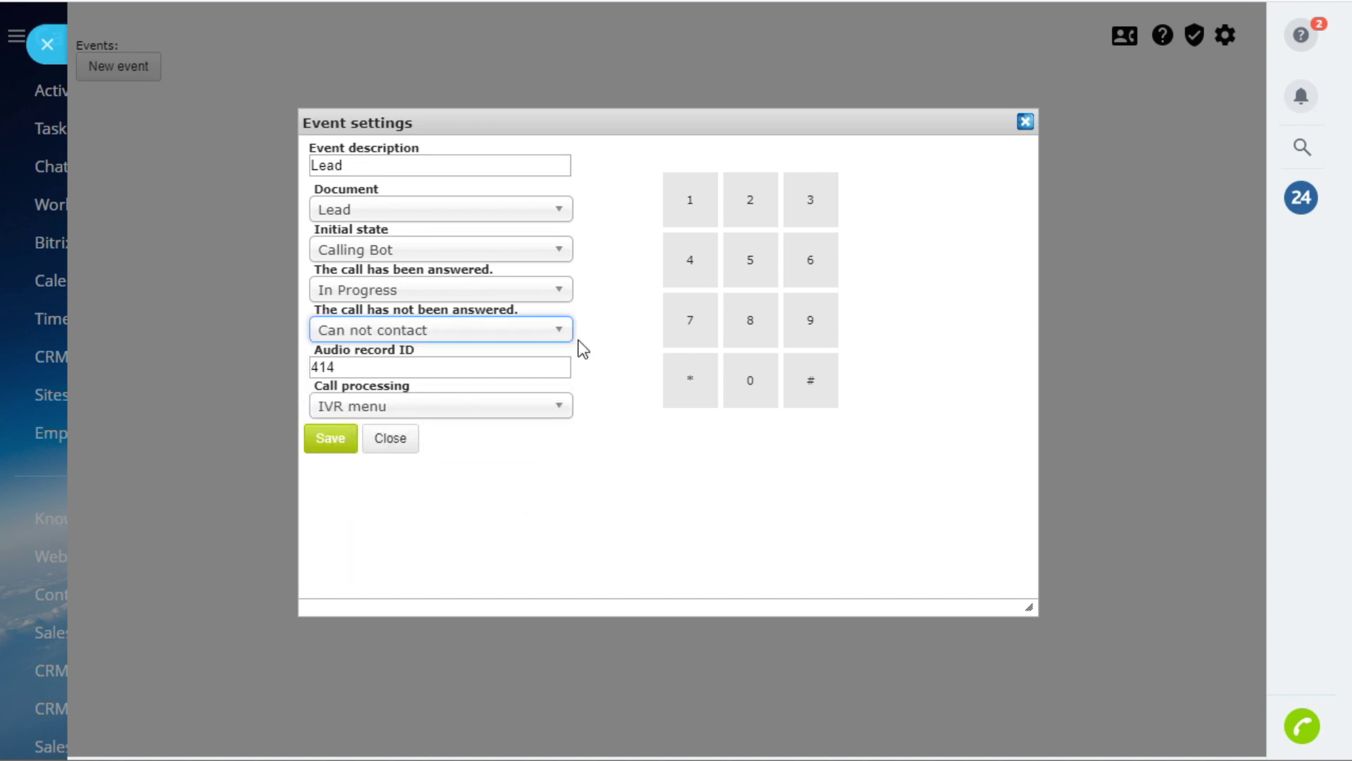
# Make IVR key 1 set Processed and key 2 set Waiting for details
pyautogui.click(686, 203)
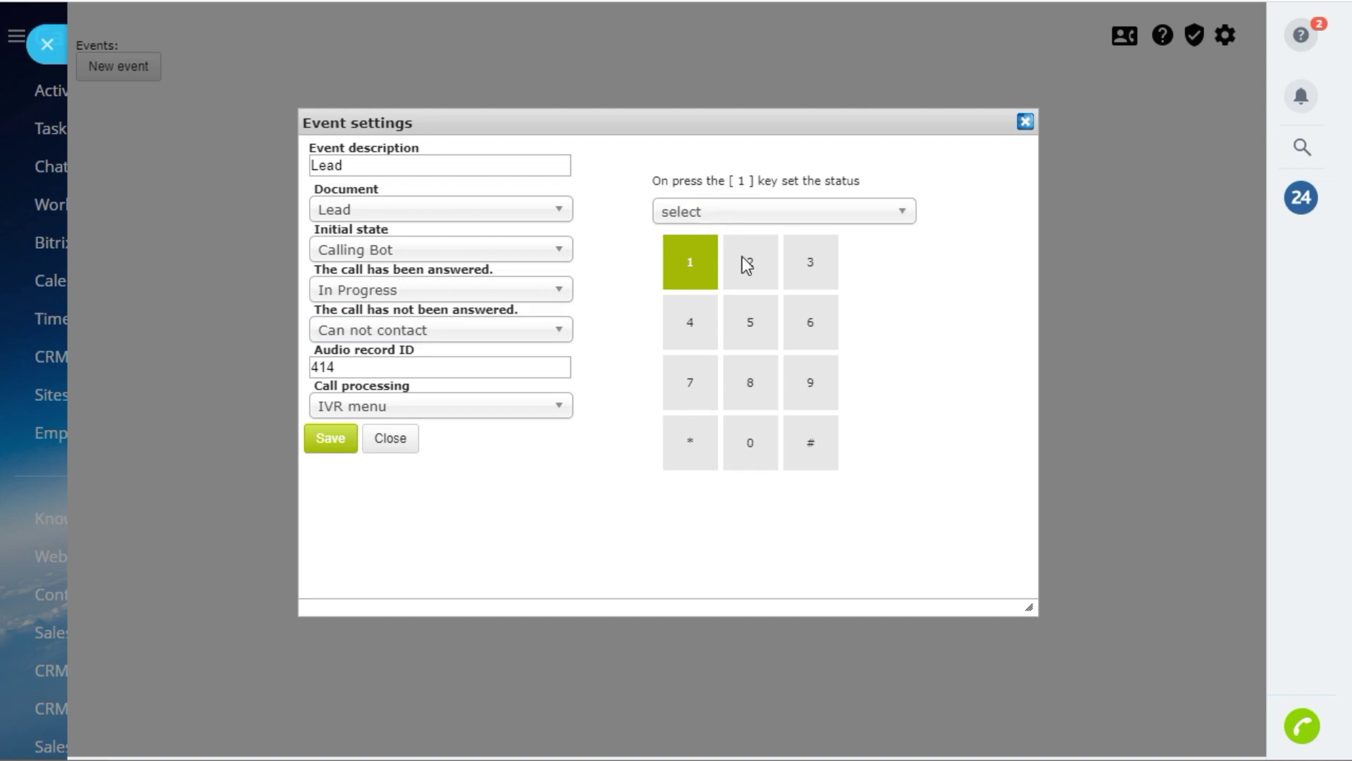
pyautogui.click(773, 215)
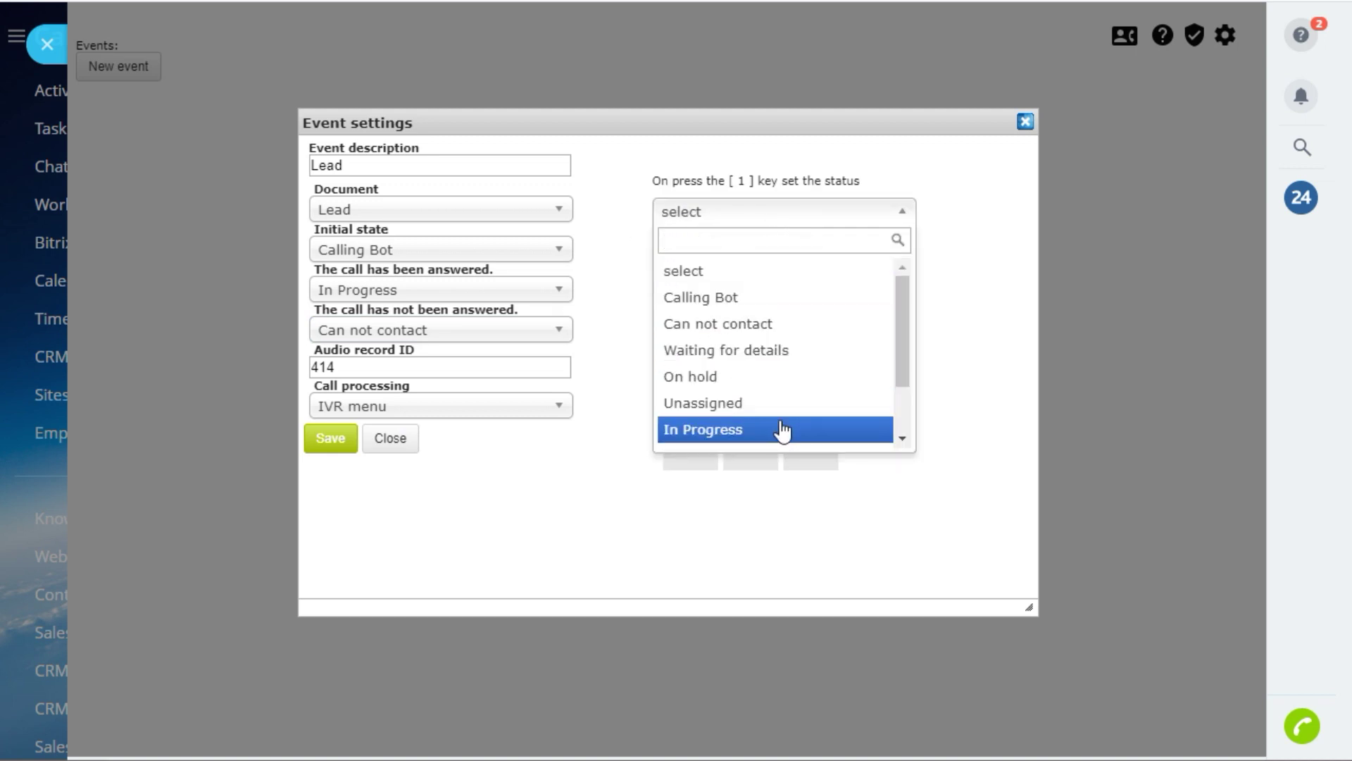
pyautogui.moveTo(902, 355); pyautogui.dragTo(905, 373)
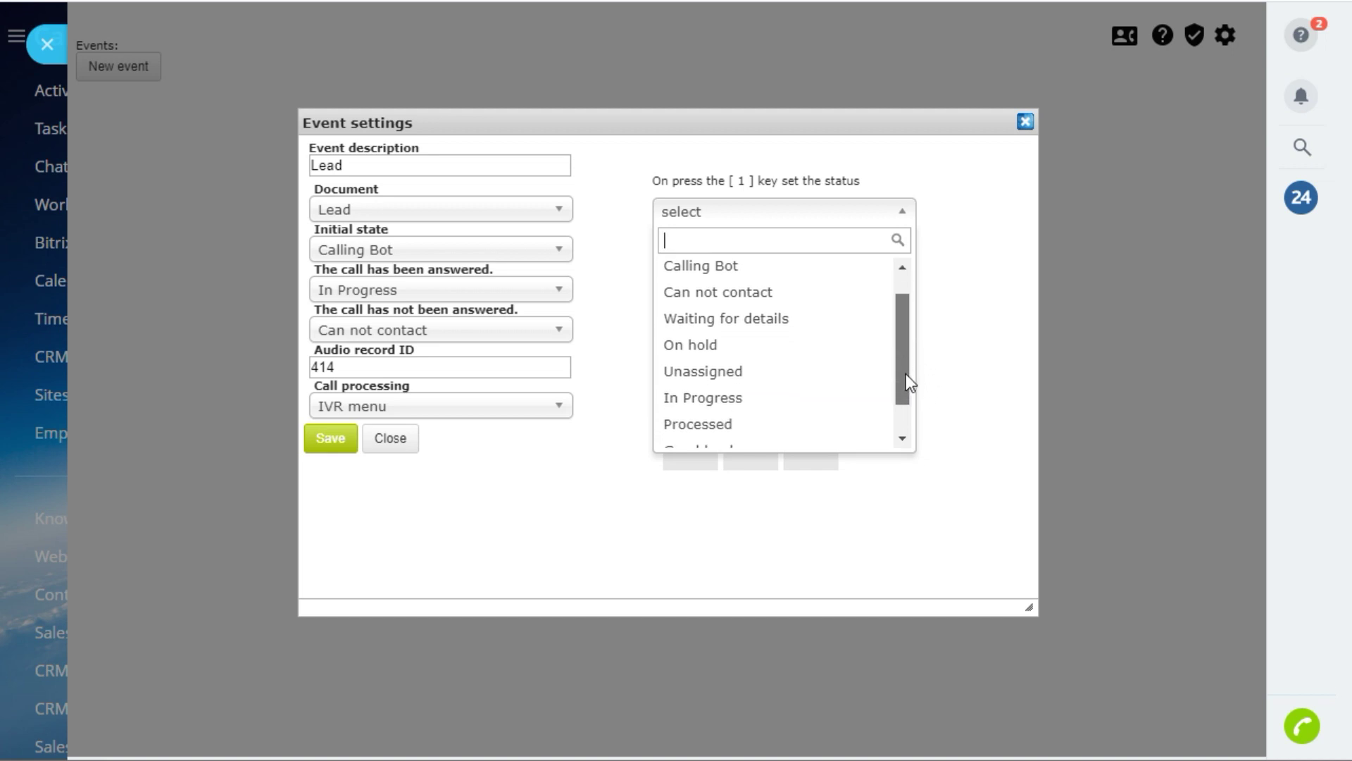
pyautogui.click(775, 425)
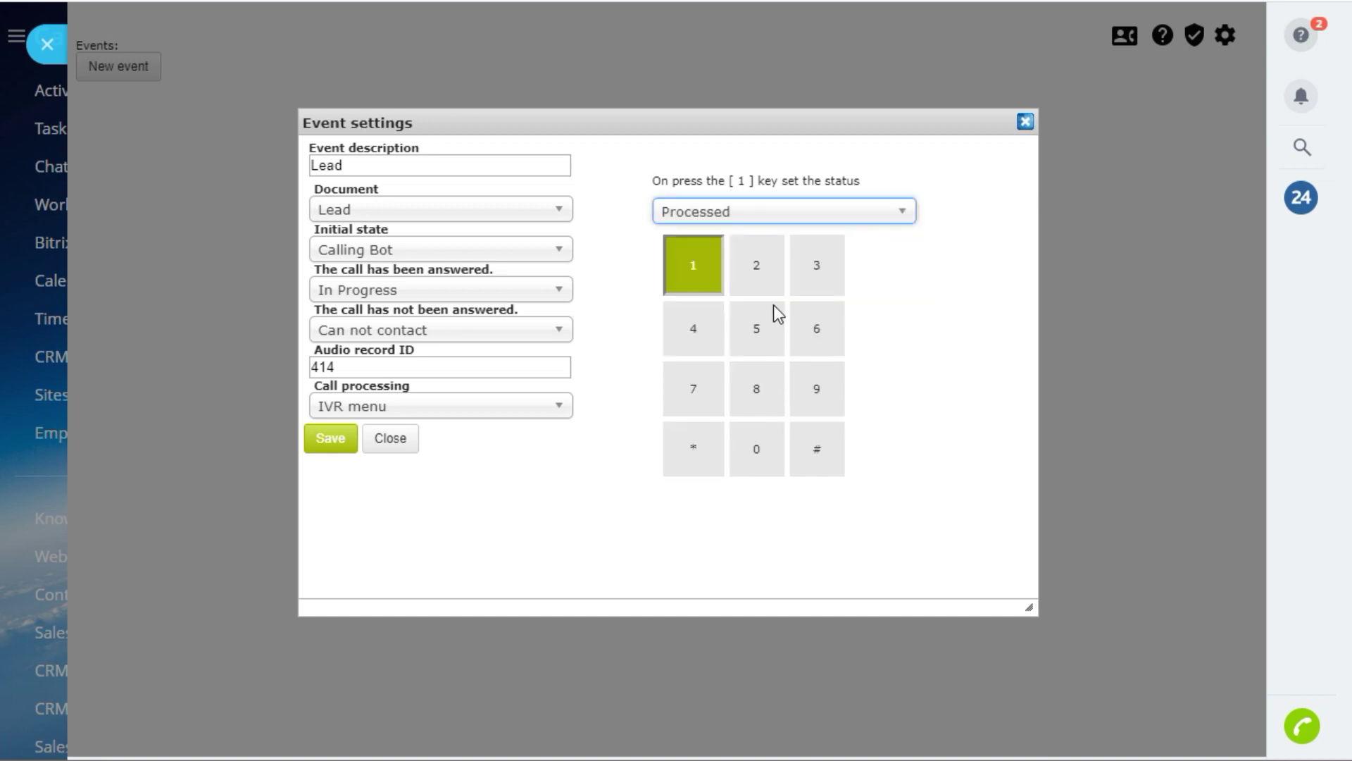
pyautogui.click(758, 267)
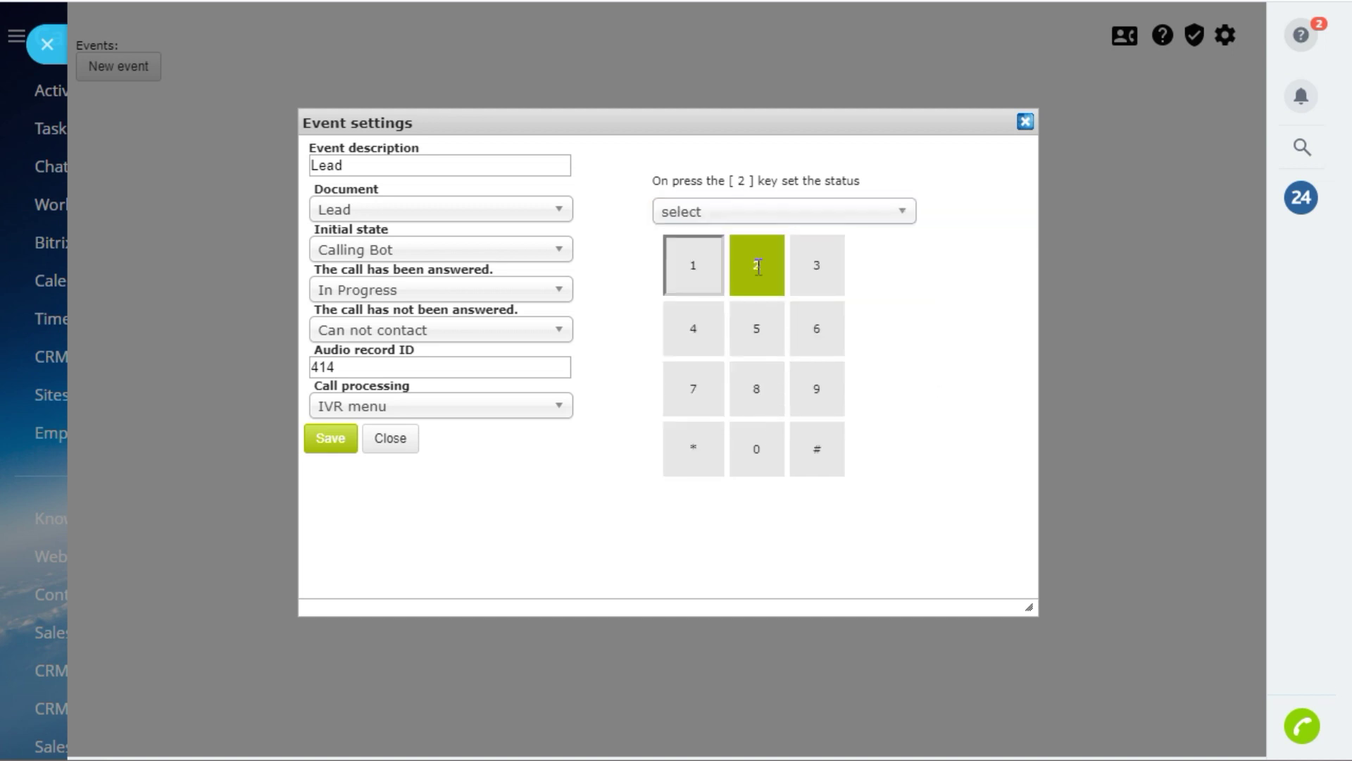
pyautogui.click(774, 223)
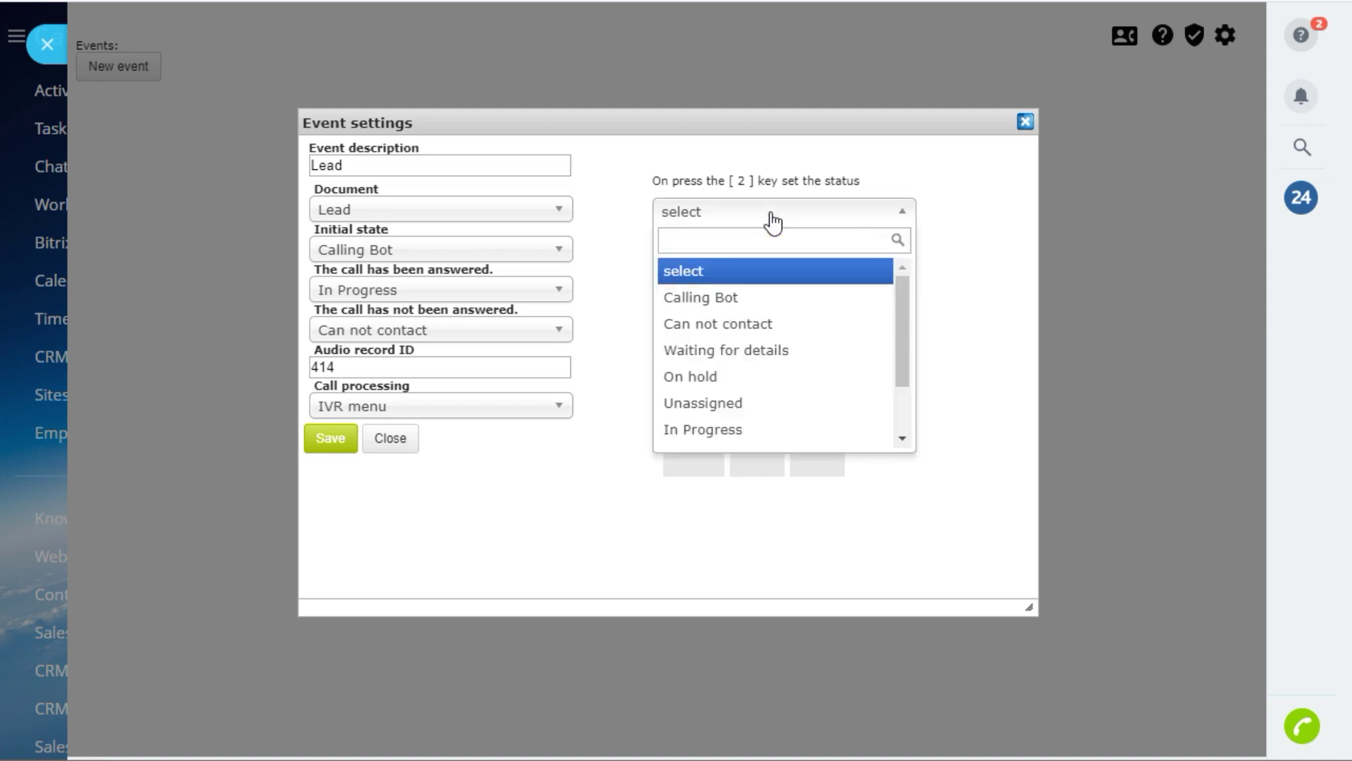
pyautogui.click(756, 358)
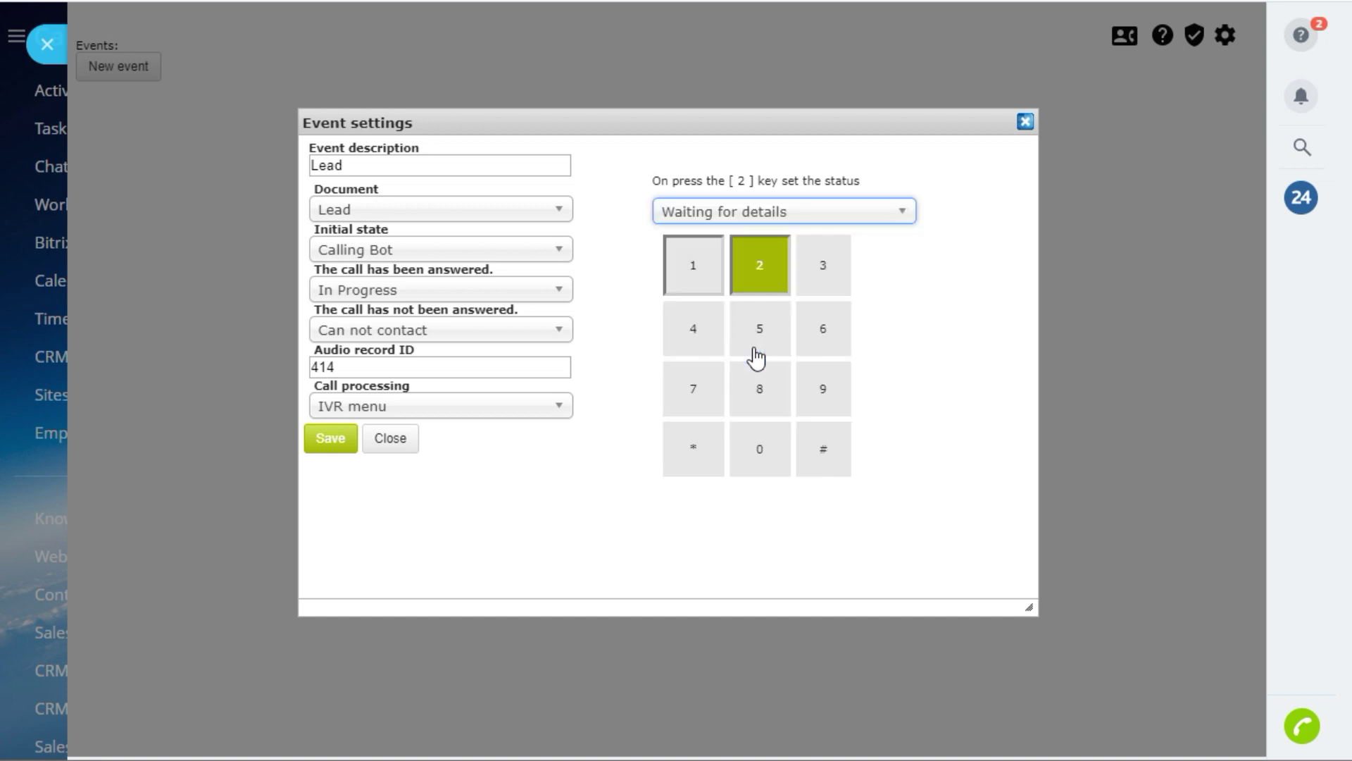
# Make IVR key 3 set On hold, then save the Lead event and close the dialog
pyautogui.click(829, 264)
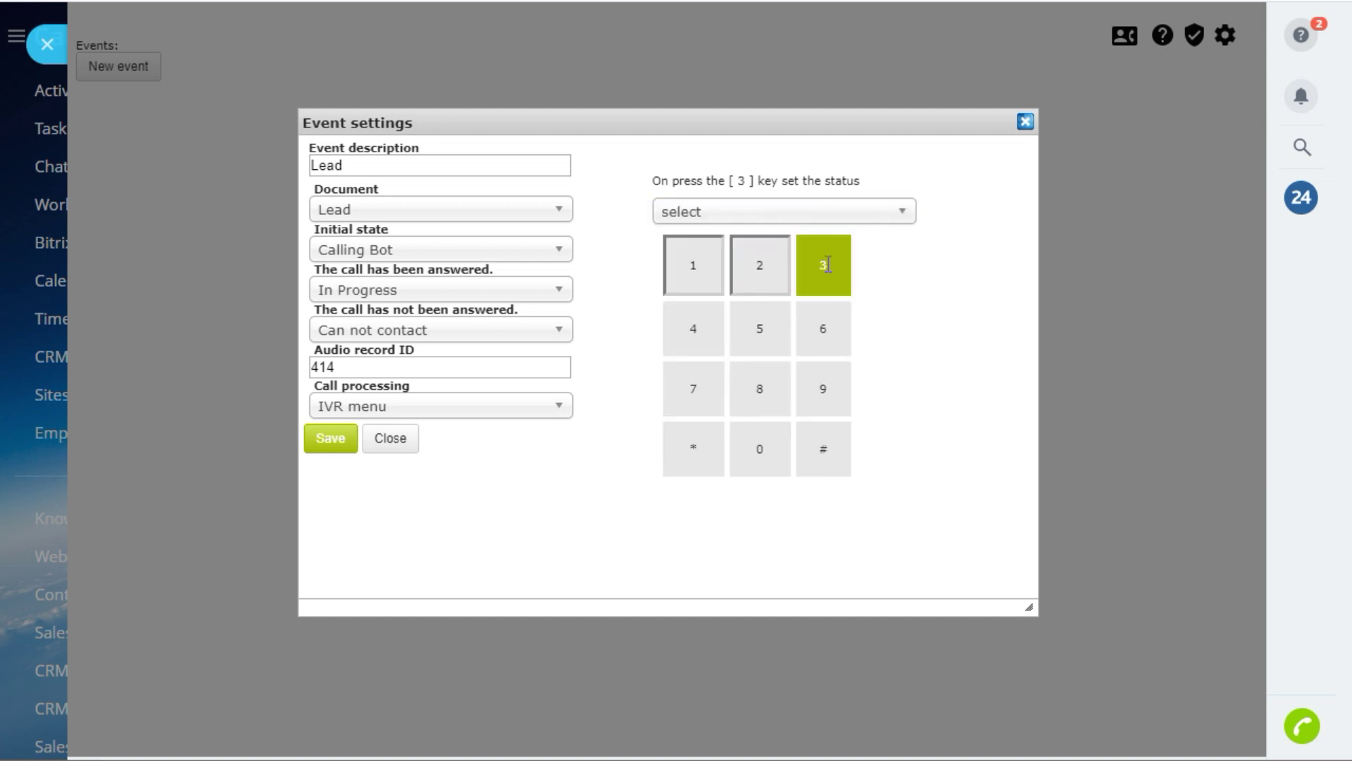
pyautogui.click(836, 214)
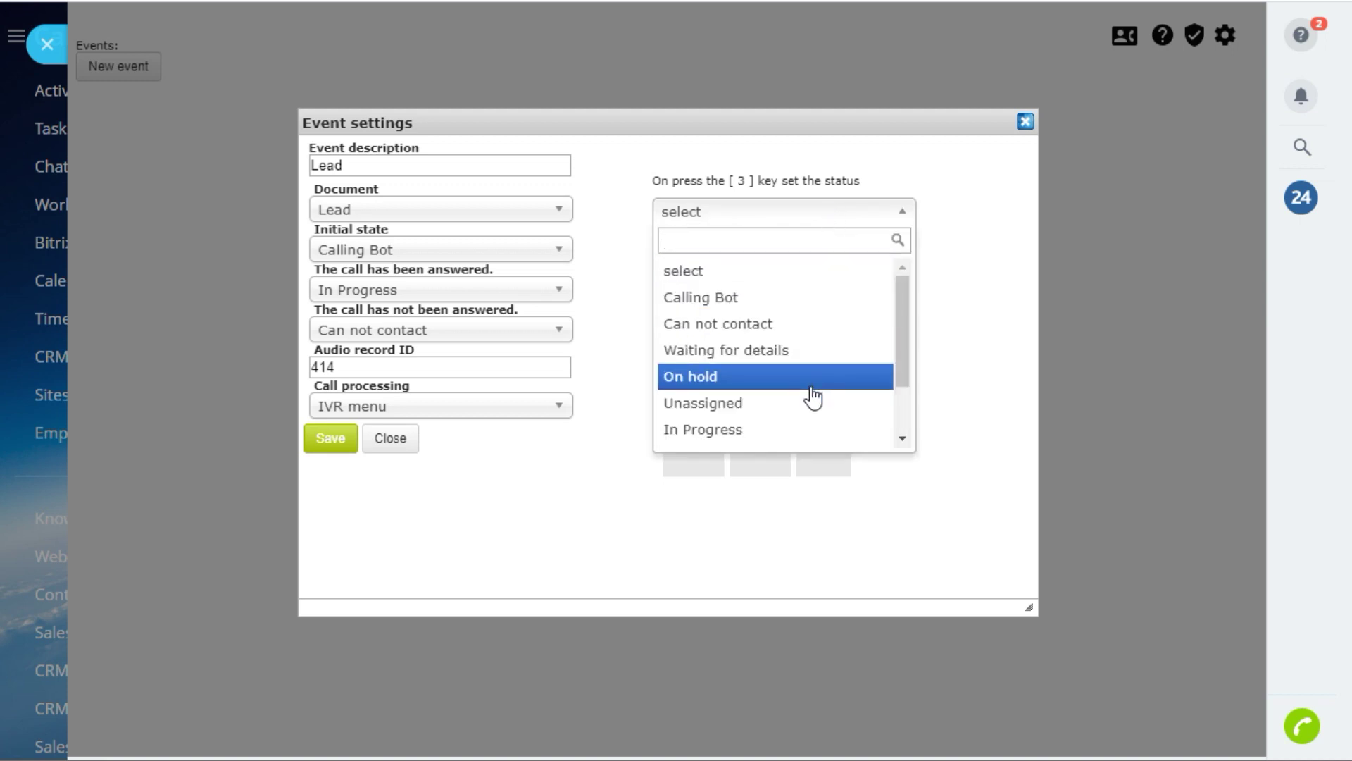
pyautogui.scroll(-1, 814, 398)
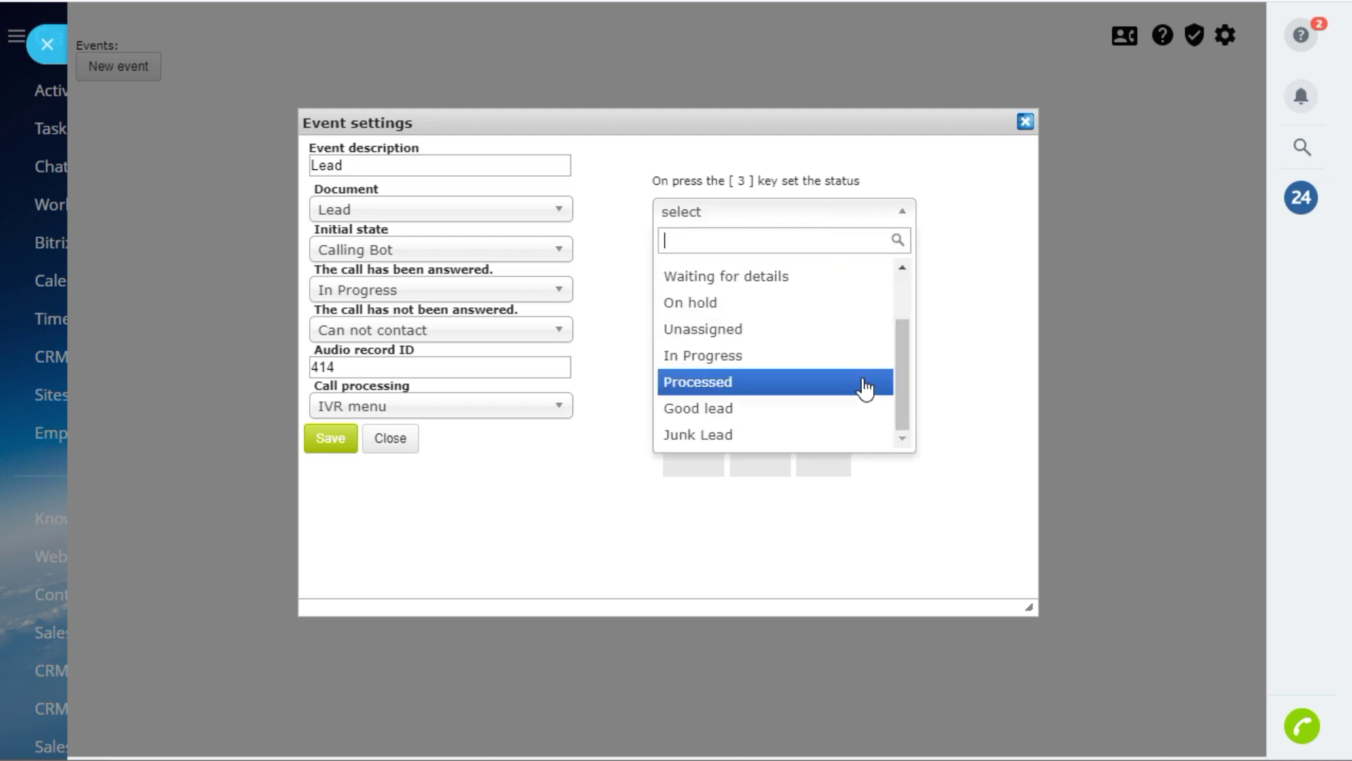
pyautogui.moveTo(902, 390); pyautogui.dragTo(915, 359)
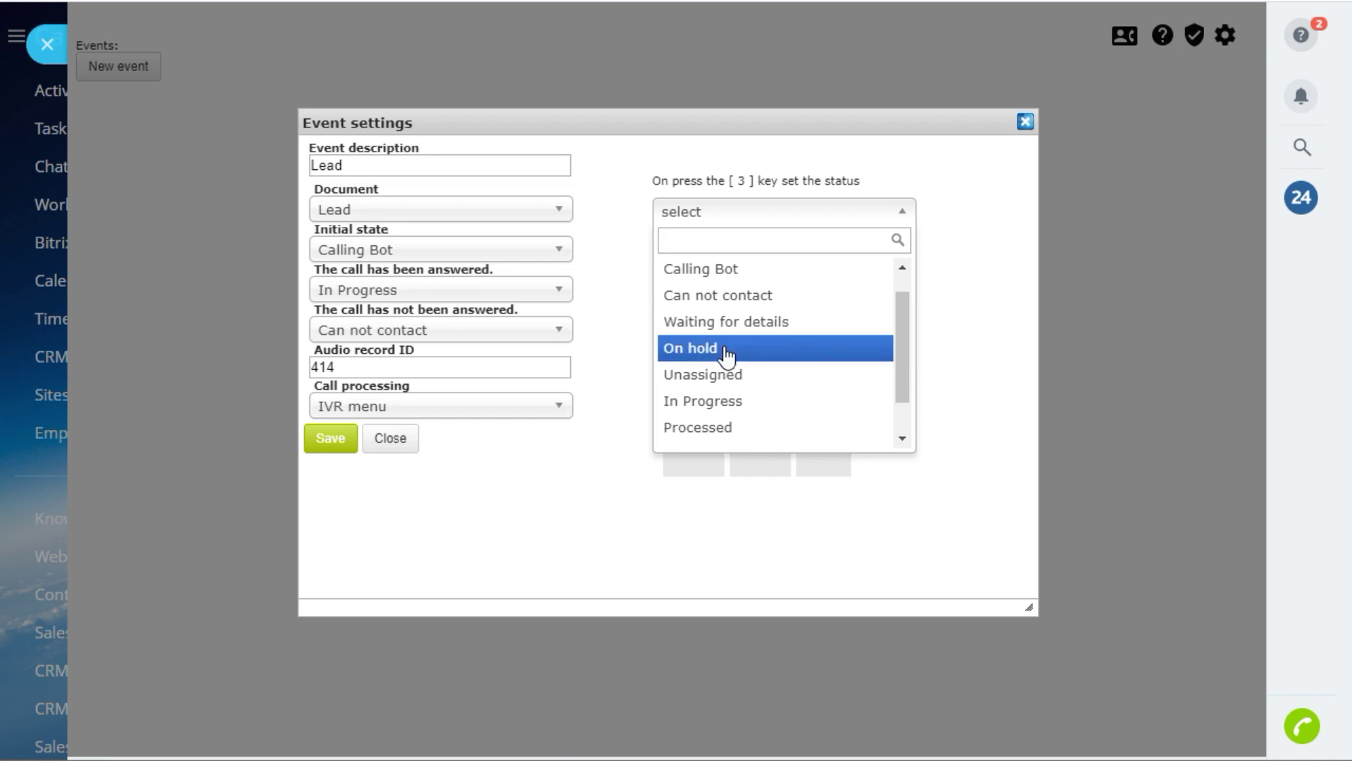
pyautogui.click(726, 350)
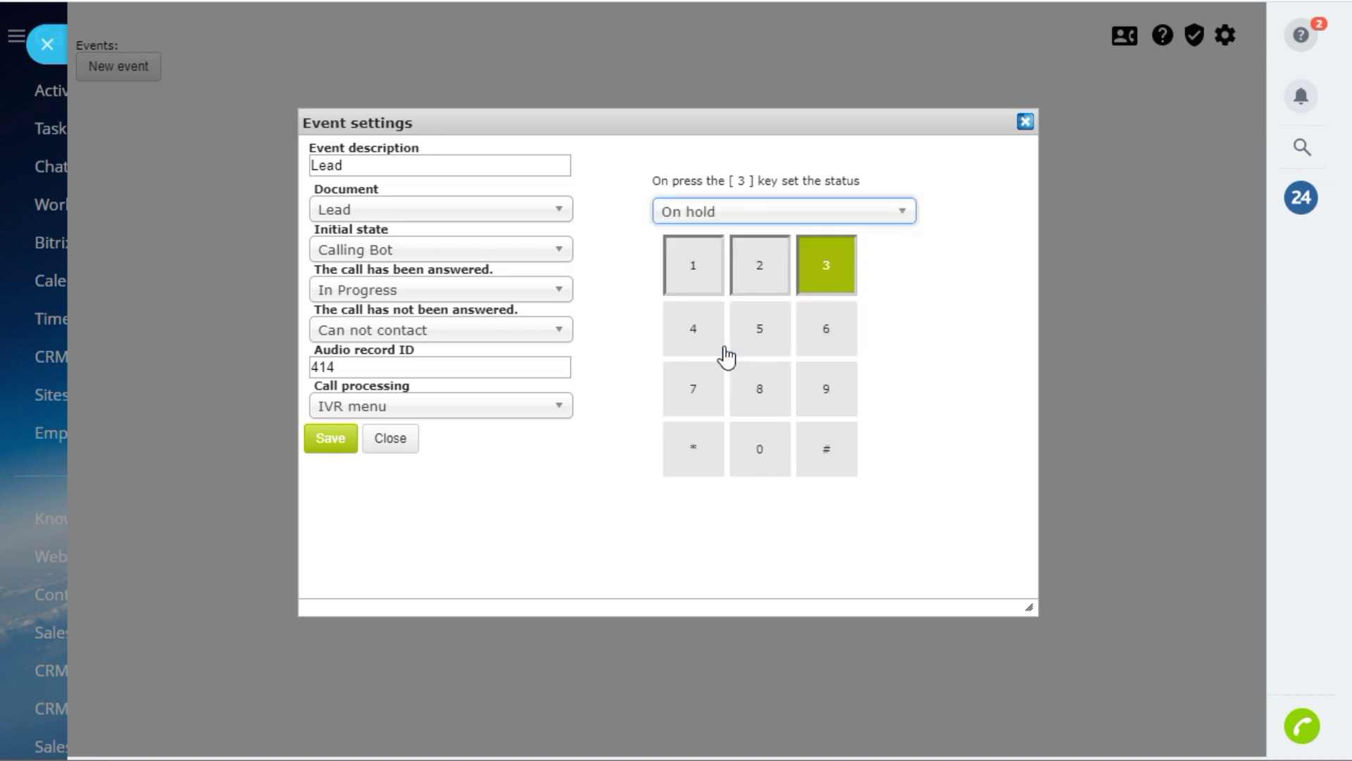
pyautogui.click(334, 448)
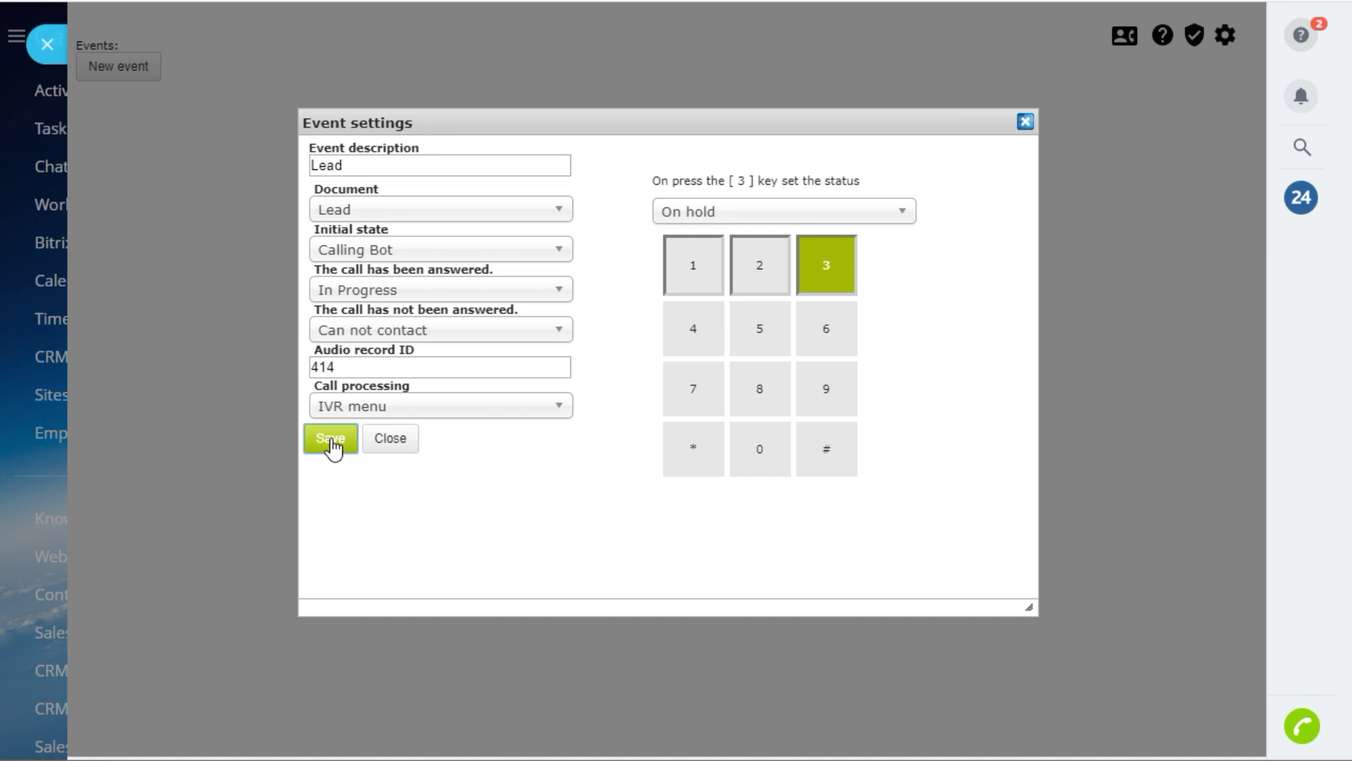
pyautogui.click(391, 439)
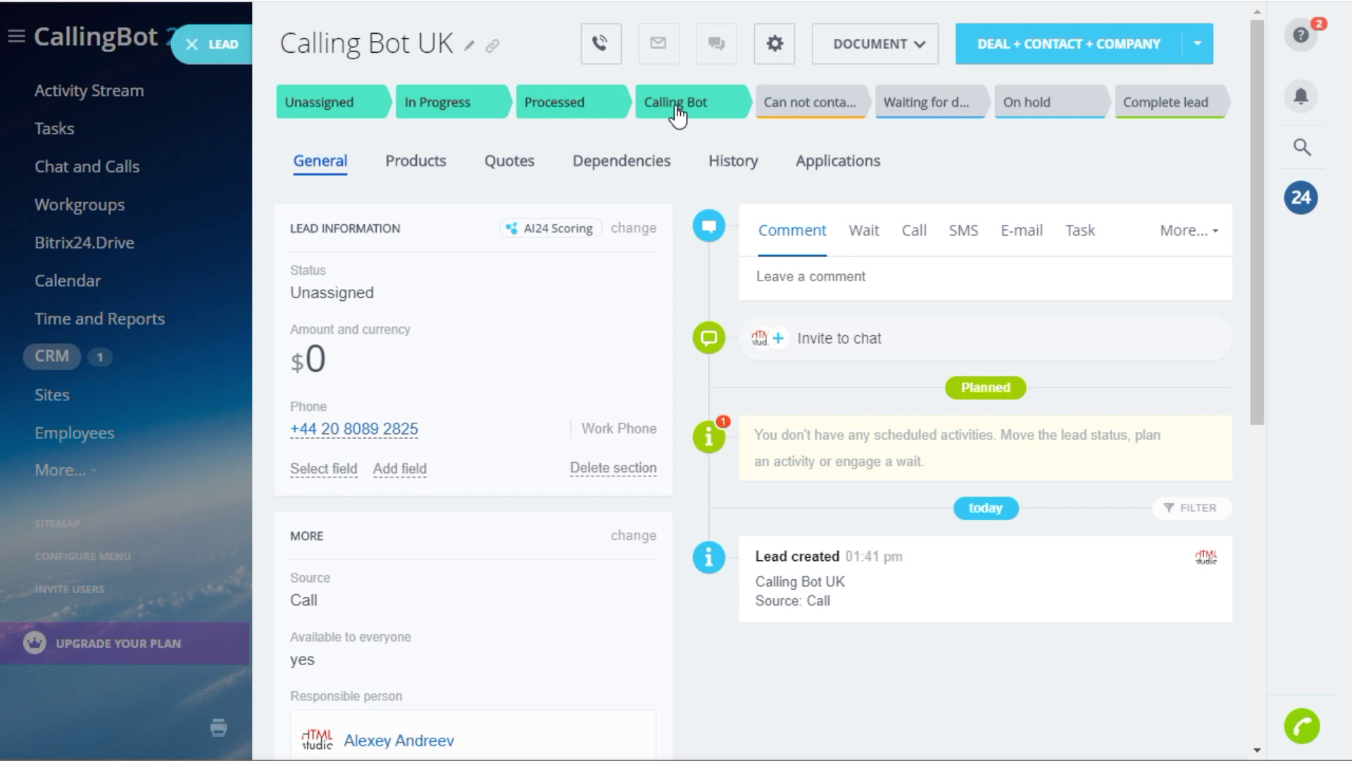
# Move the Calling Bot UK lead into the Calling Bot stage to trigger the bot's call
pyautogui.click(676, 106)
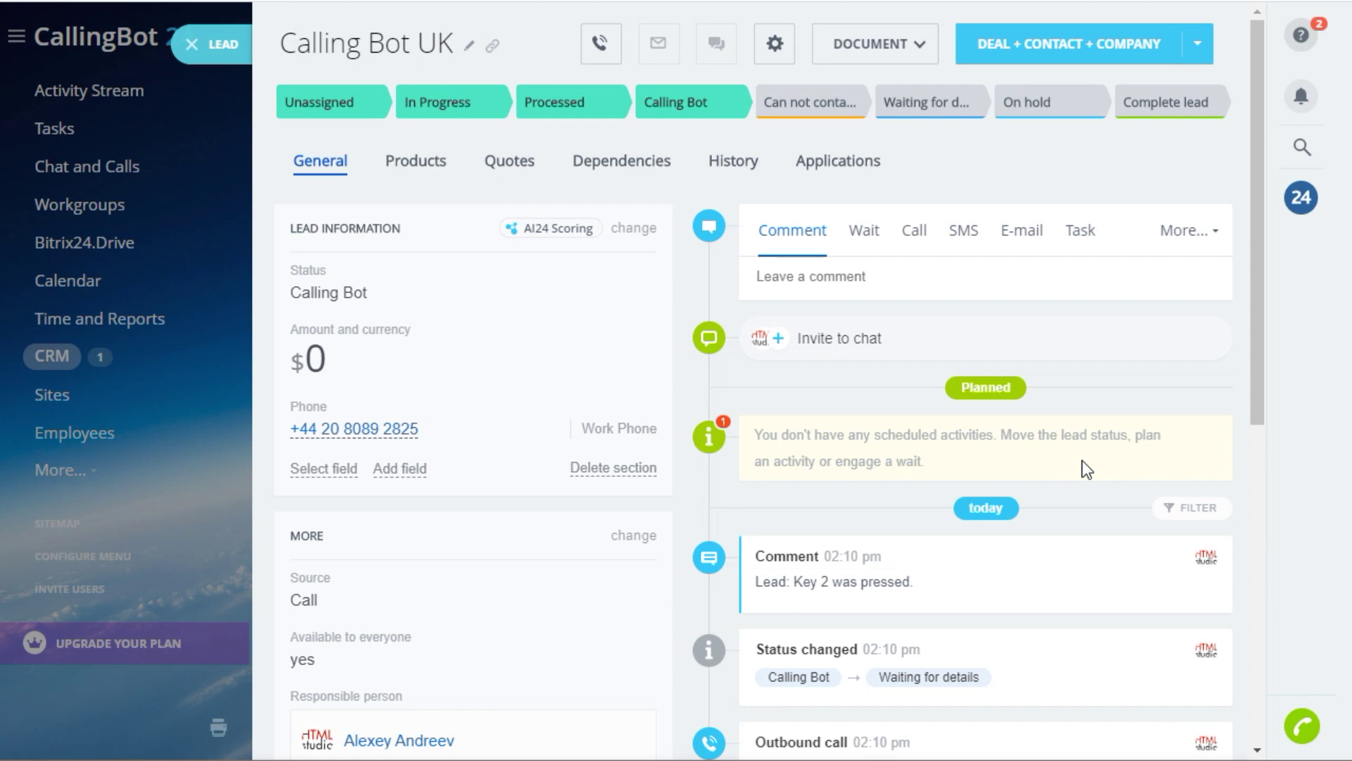
# View the CallingBot result record in the lead timeline showing 'Lead: Key 2 was pressed', then close it
pyautogui.scroll(-2, 1082, 459)
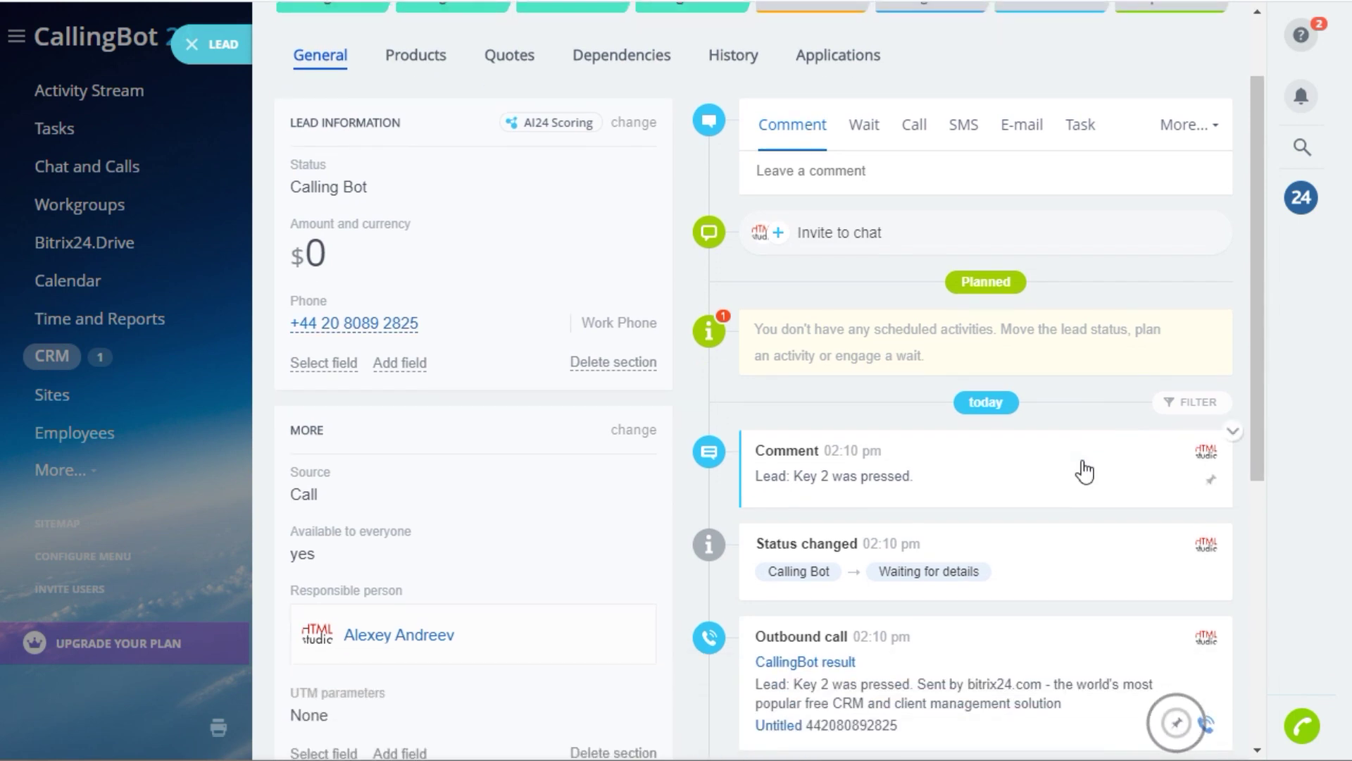
pyautogui.scroll(-2, 1085, 472)
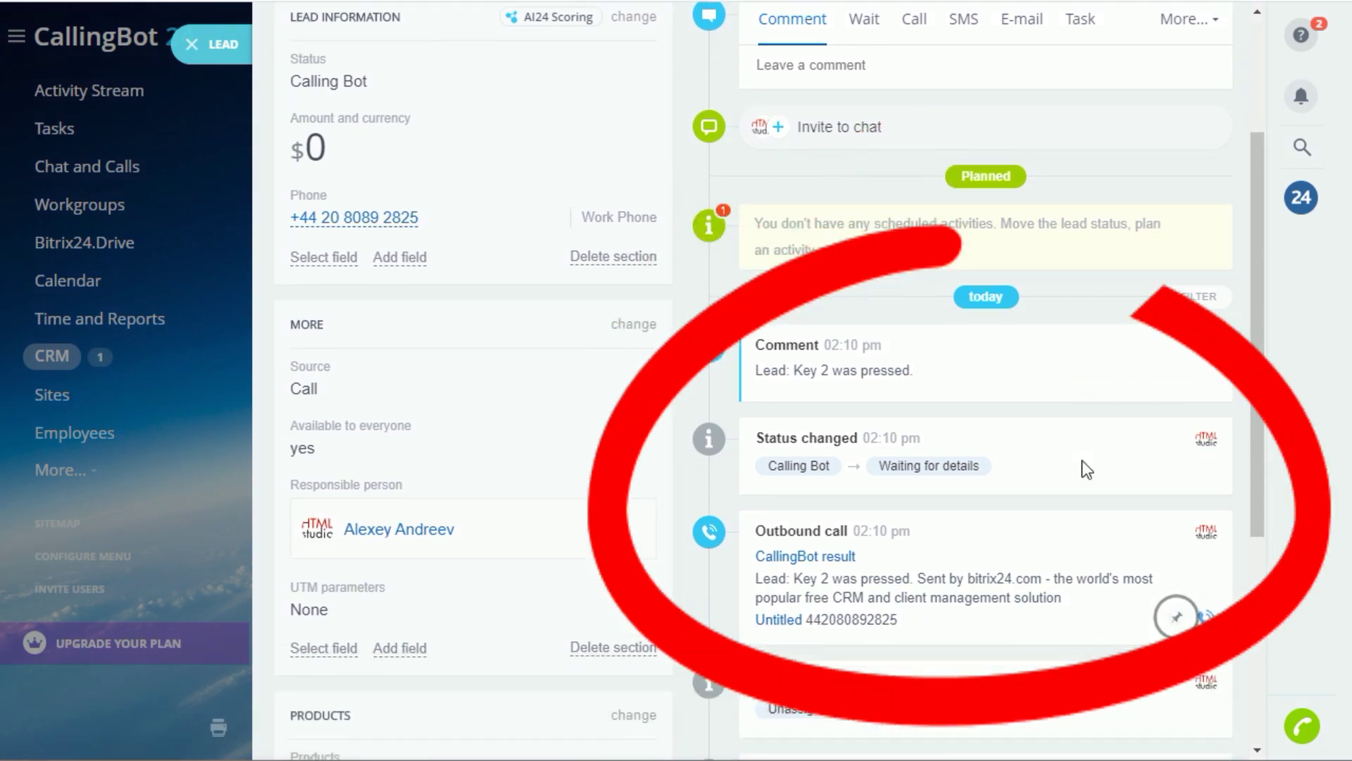
pyautogui.scroll(-3, 803, 353)
pyautogui.click(803, 343)
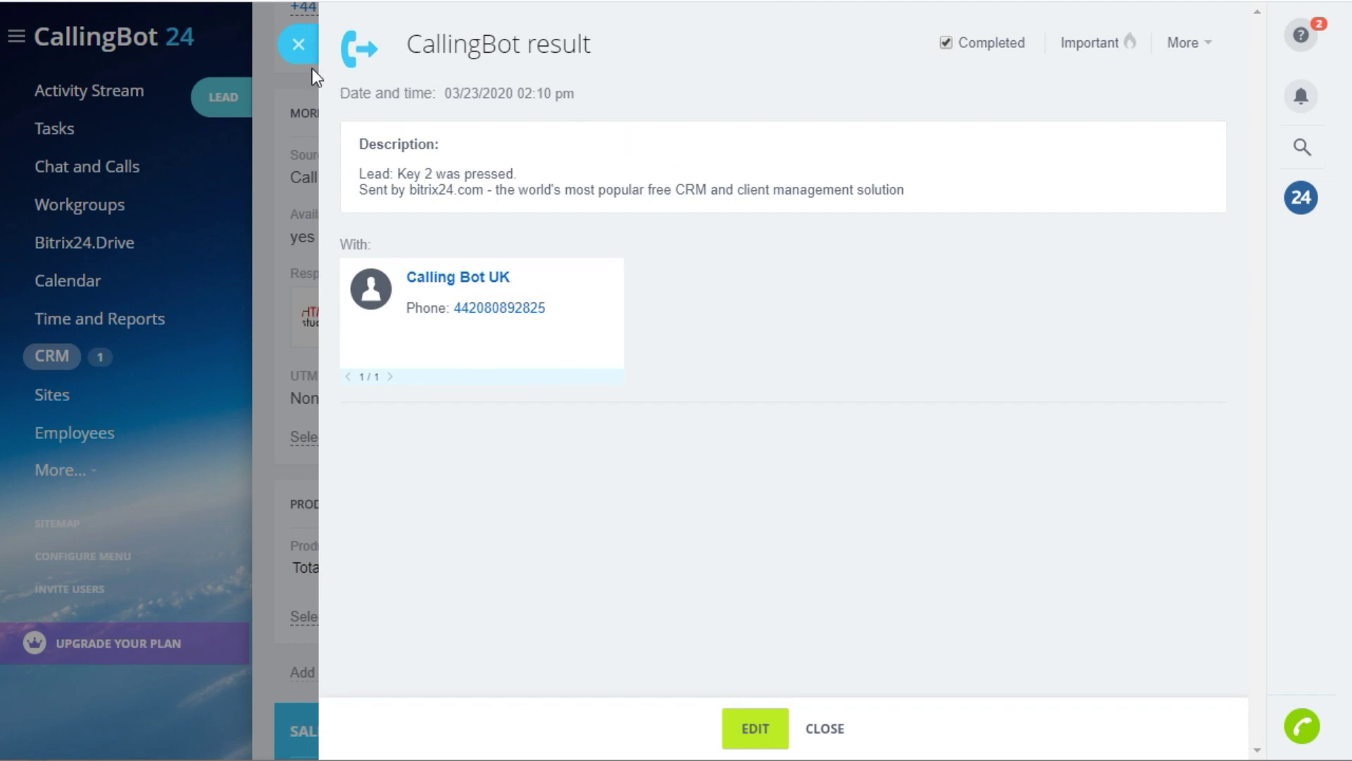
pyautogui.click(297, 45)
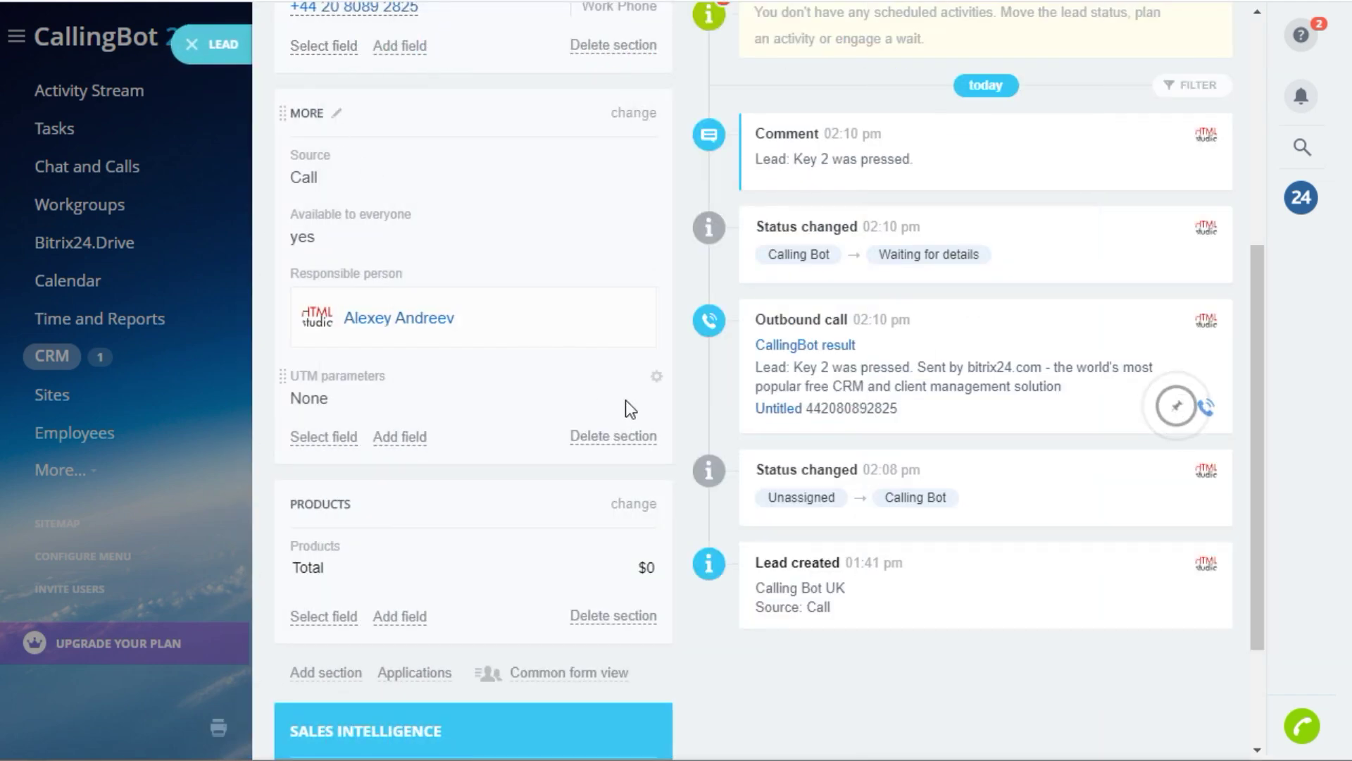
pyautogui.scroll(4, 625, 400)
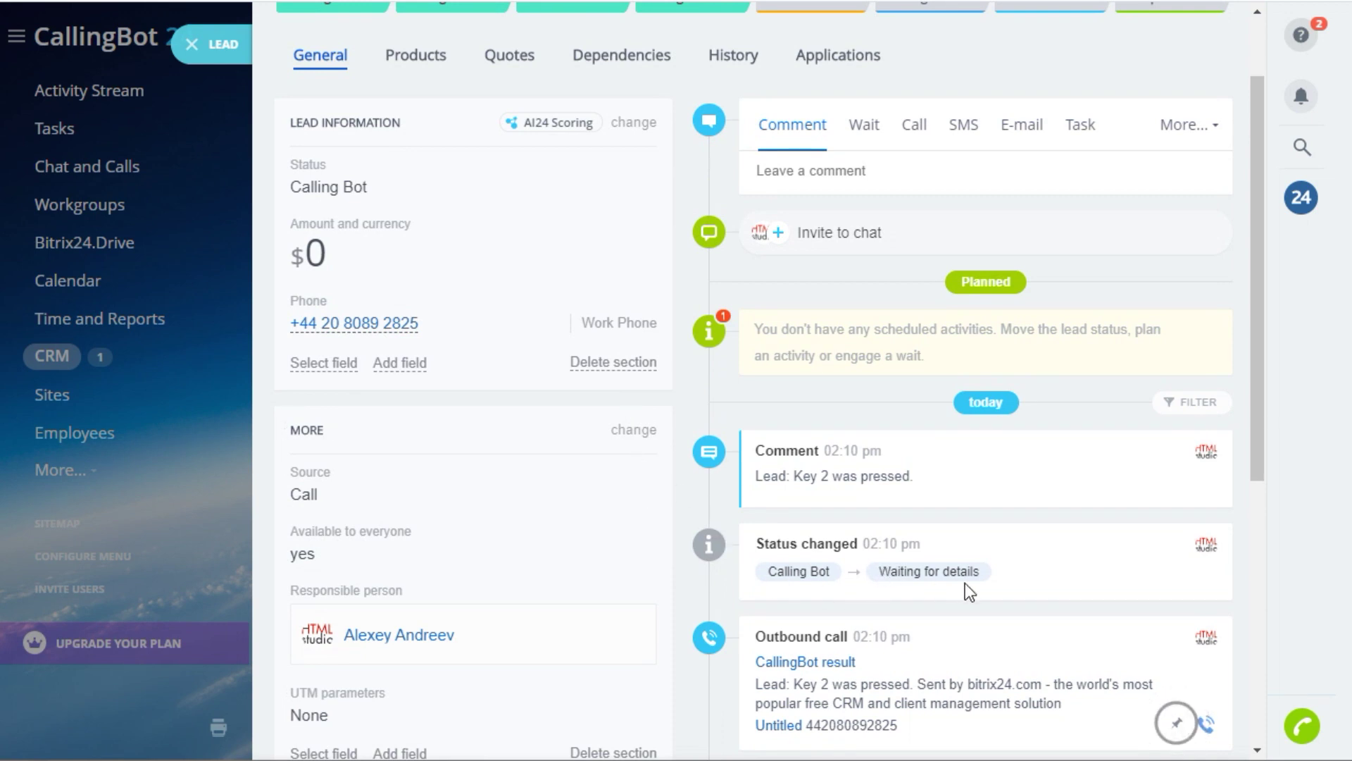
pyautogui.scroll(2, 916, 537)
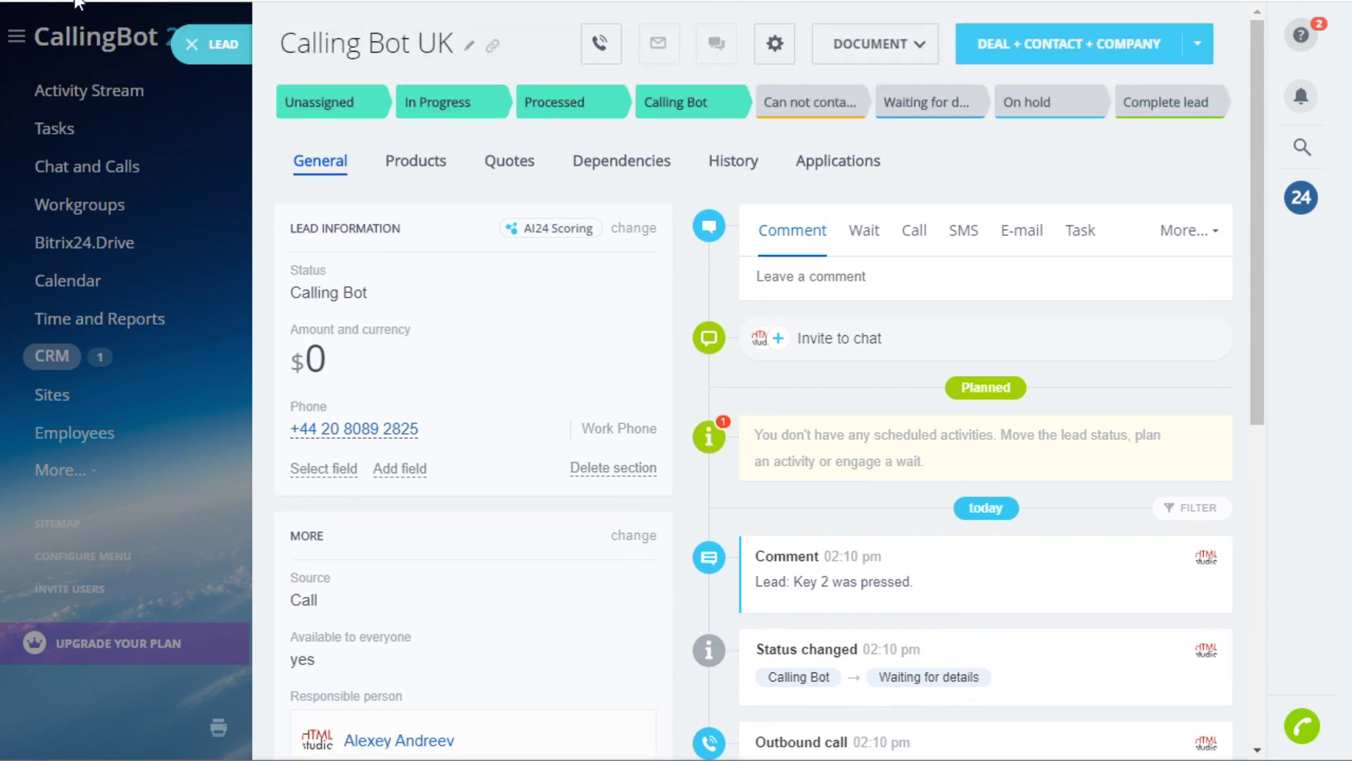